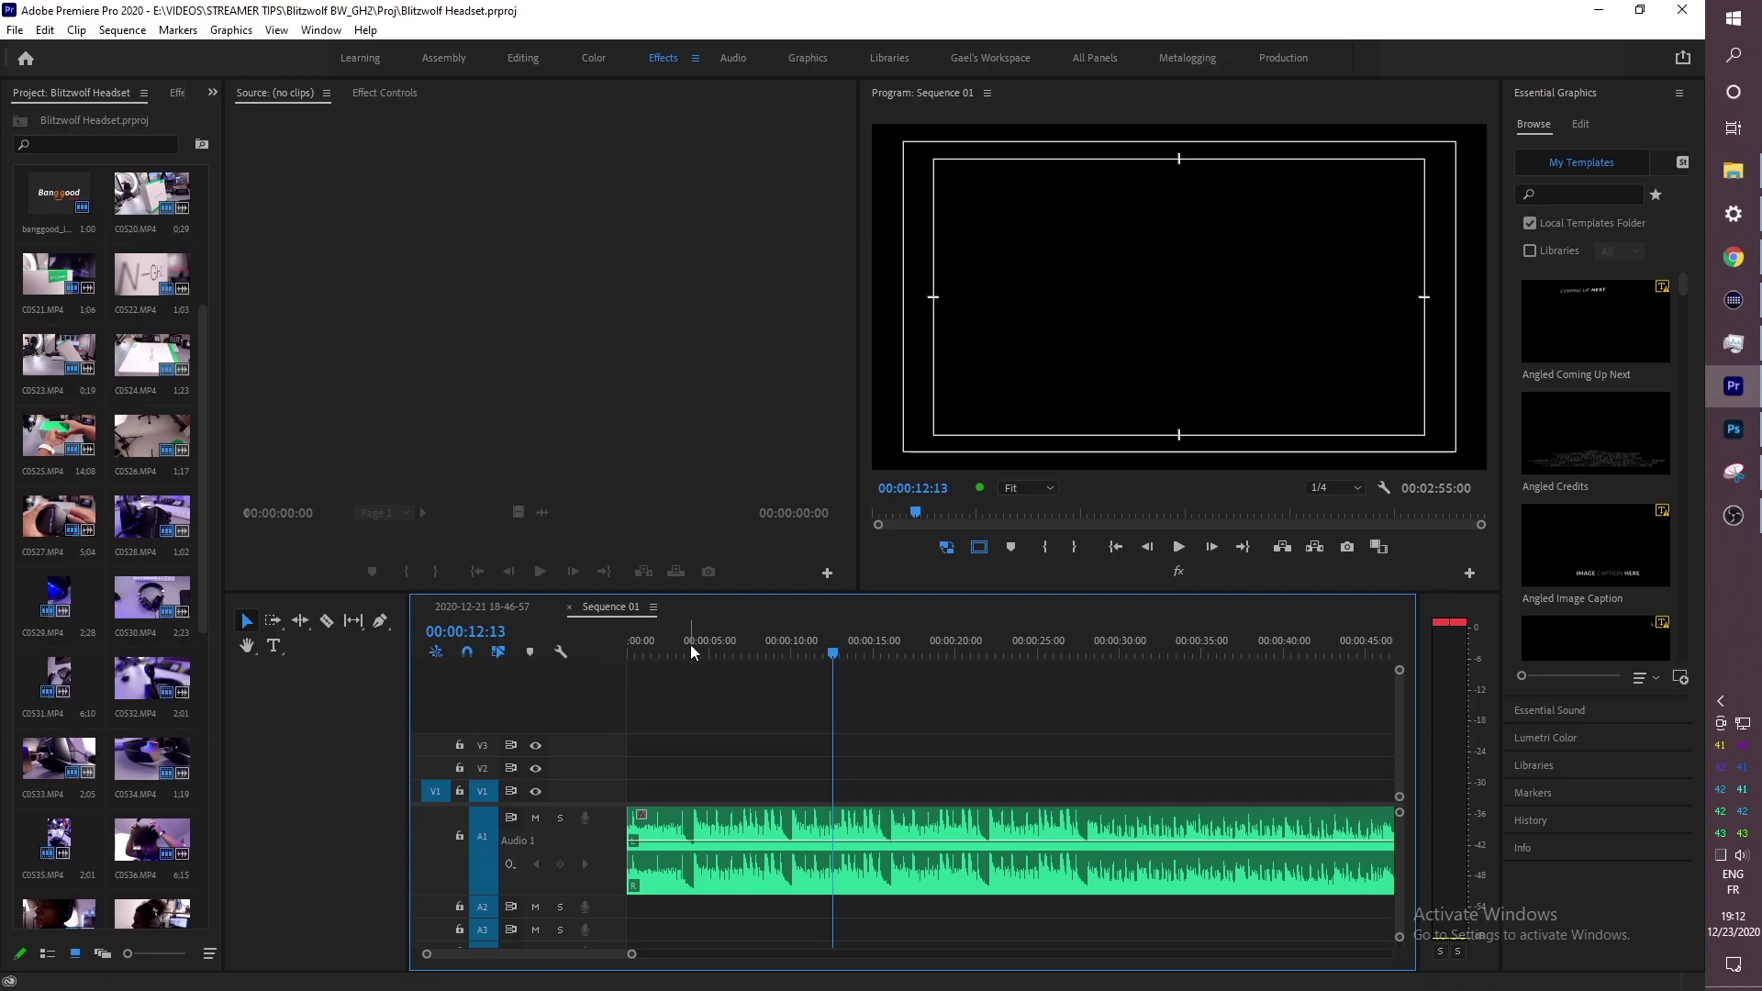
Step: Move the playhead to the start of Sequence 01 and add a sequence marker there with no clip selected
drag(676, 650, 849, 653)
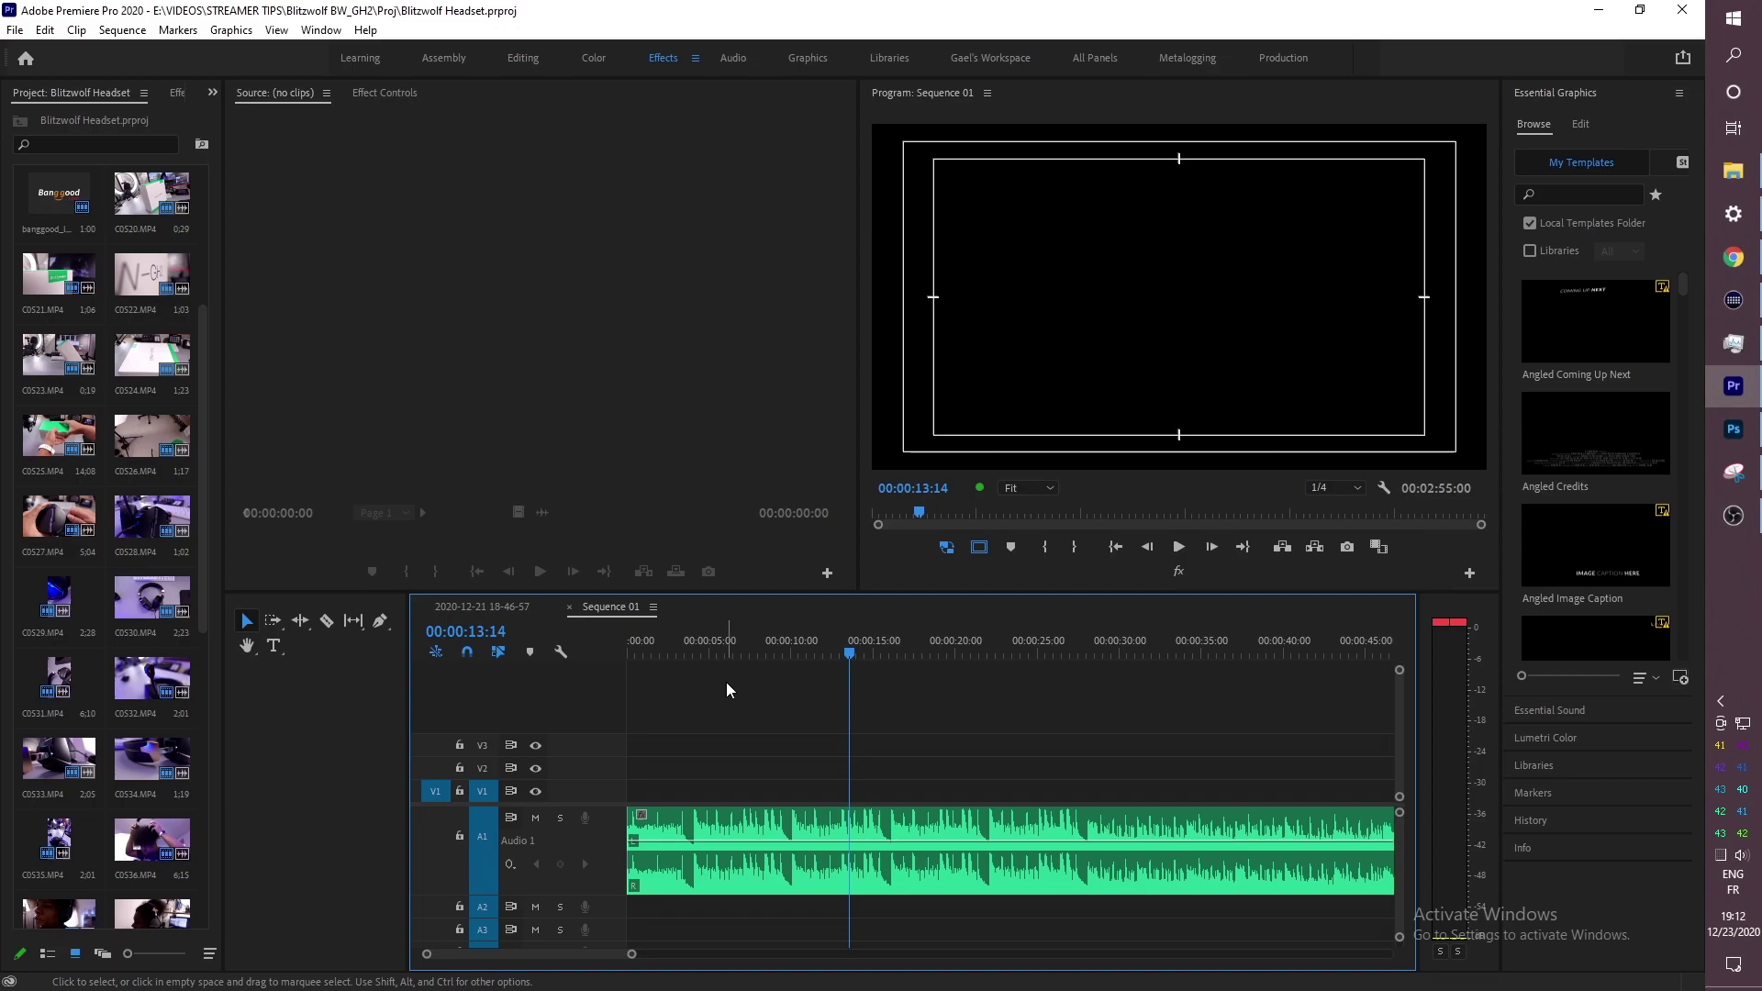
drag(675, 646, 618, 648)
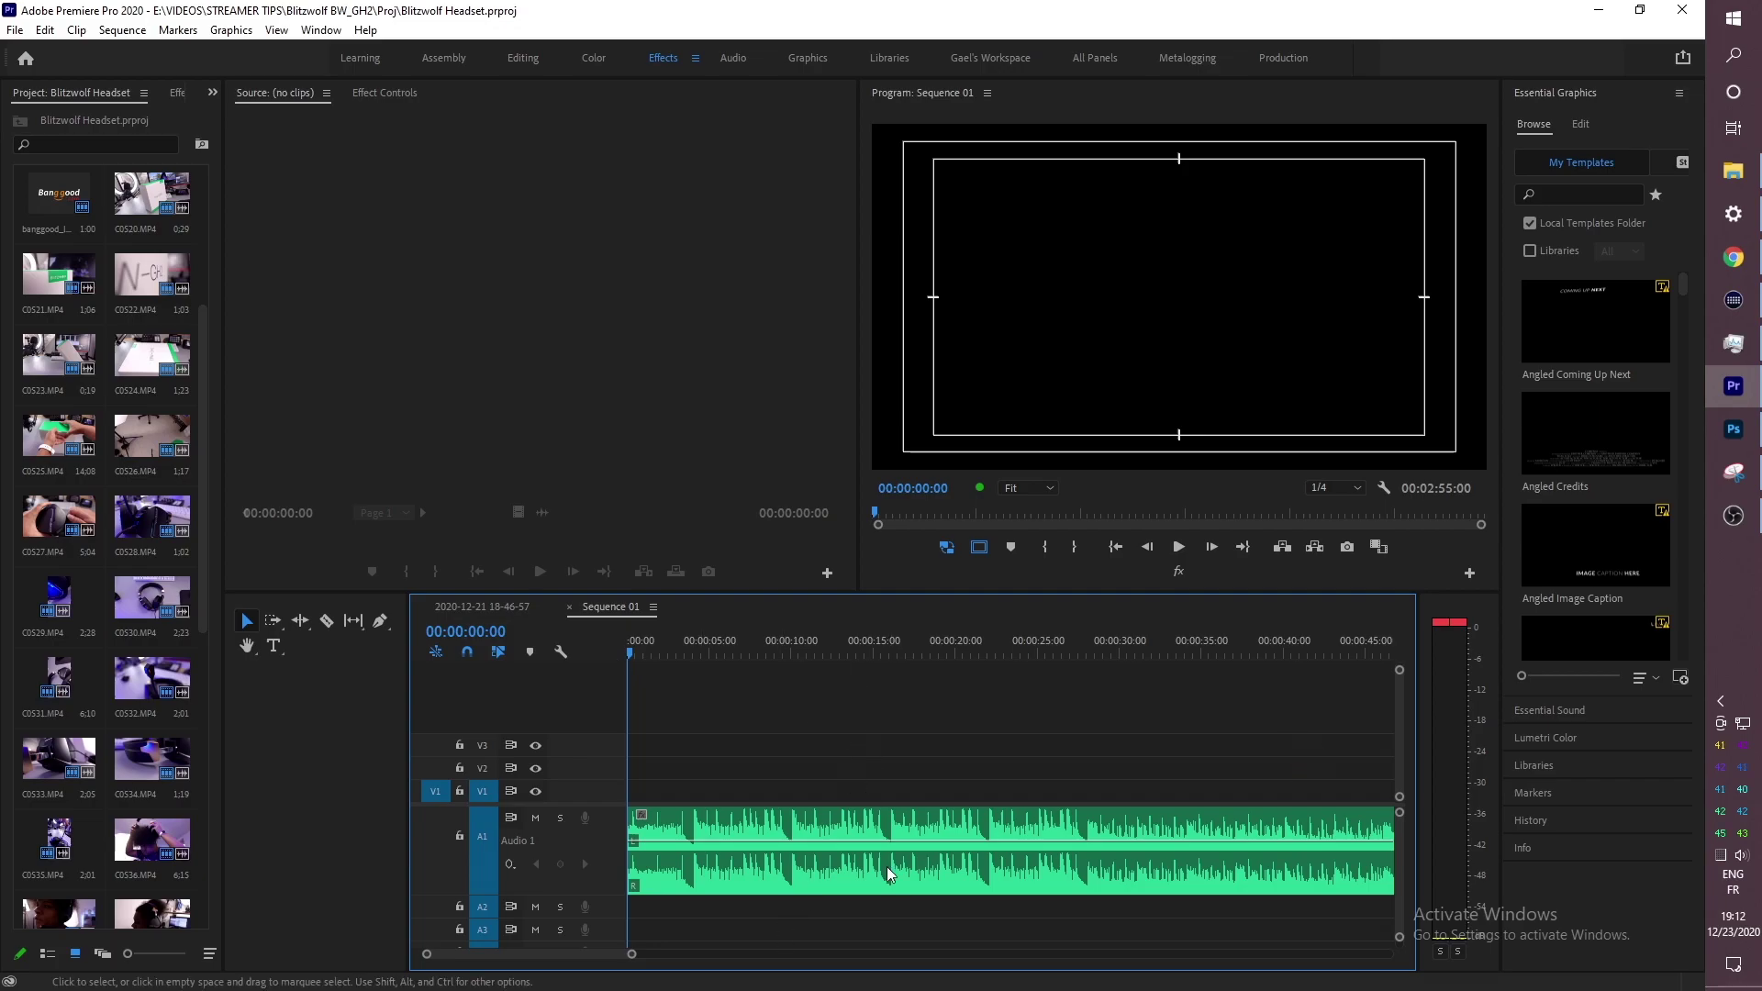
click(747, 832)
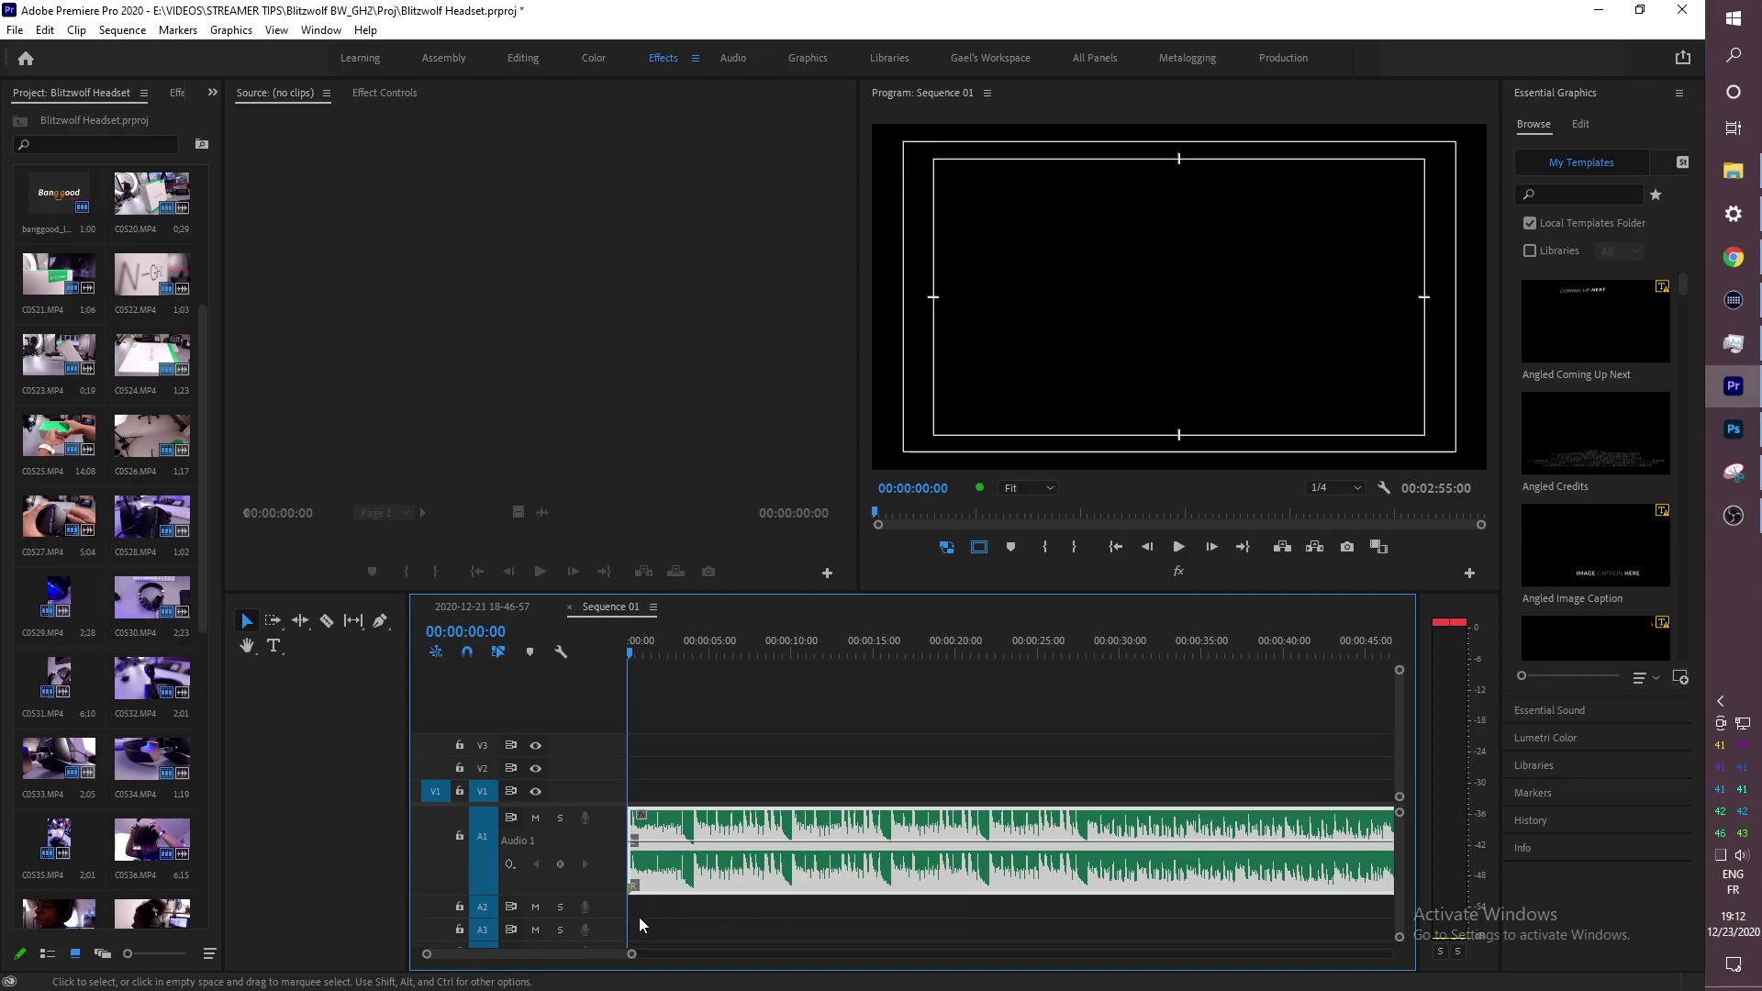
click(640, 722)
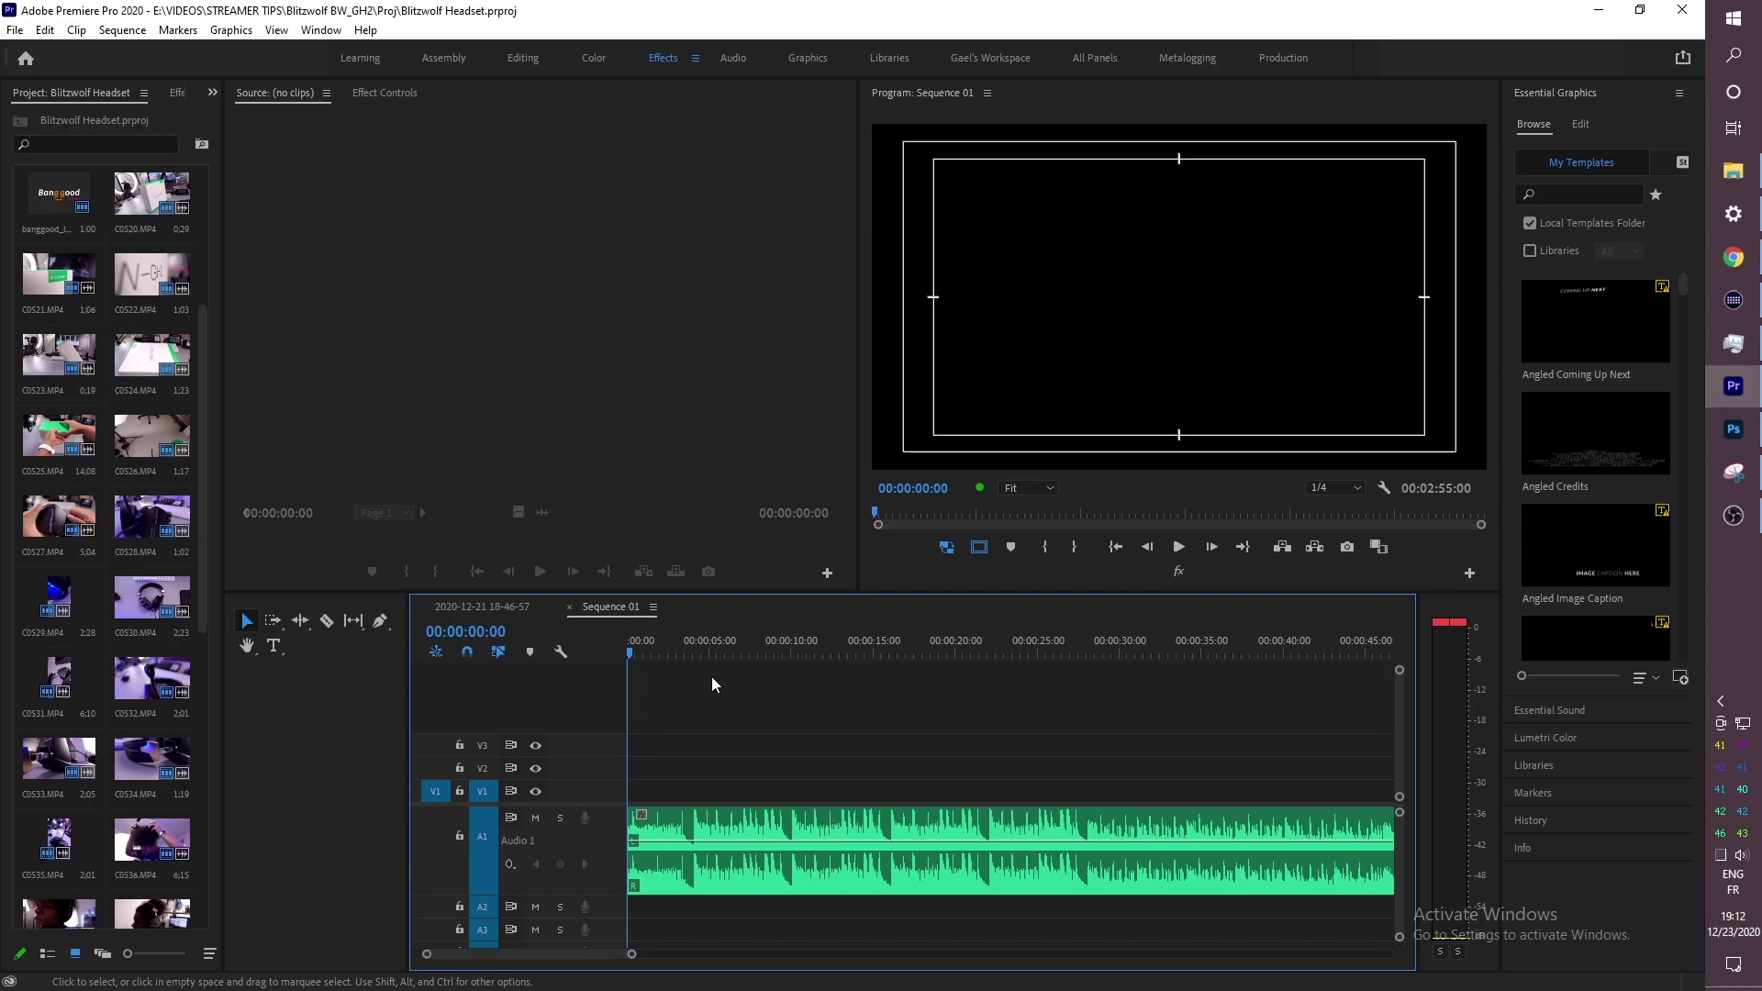
key(m)
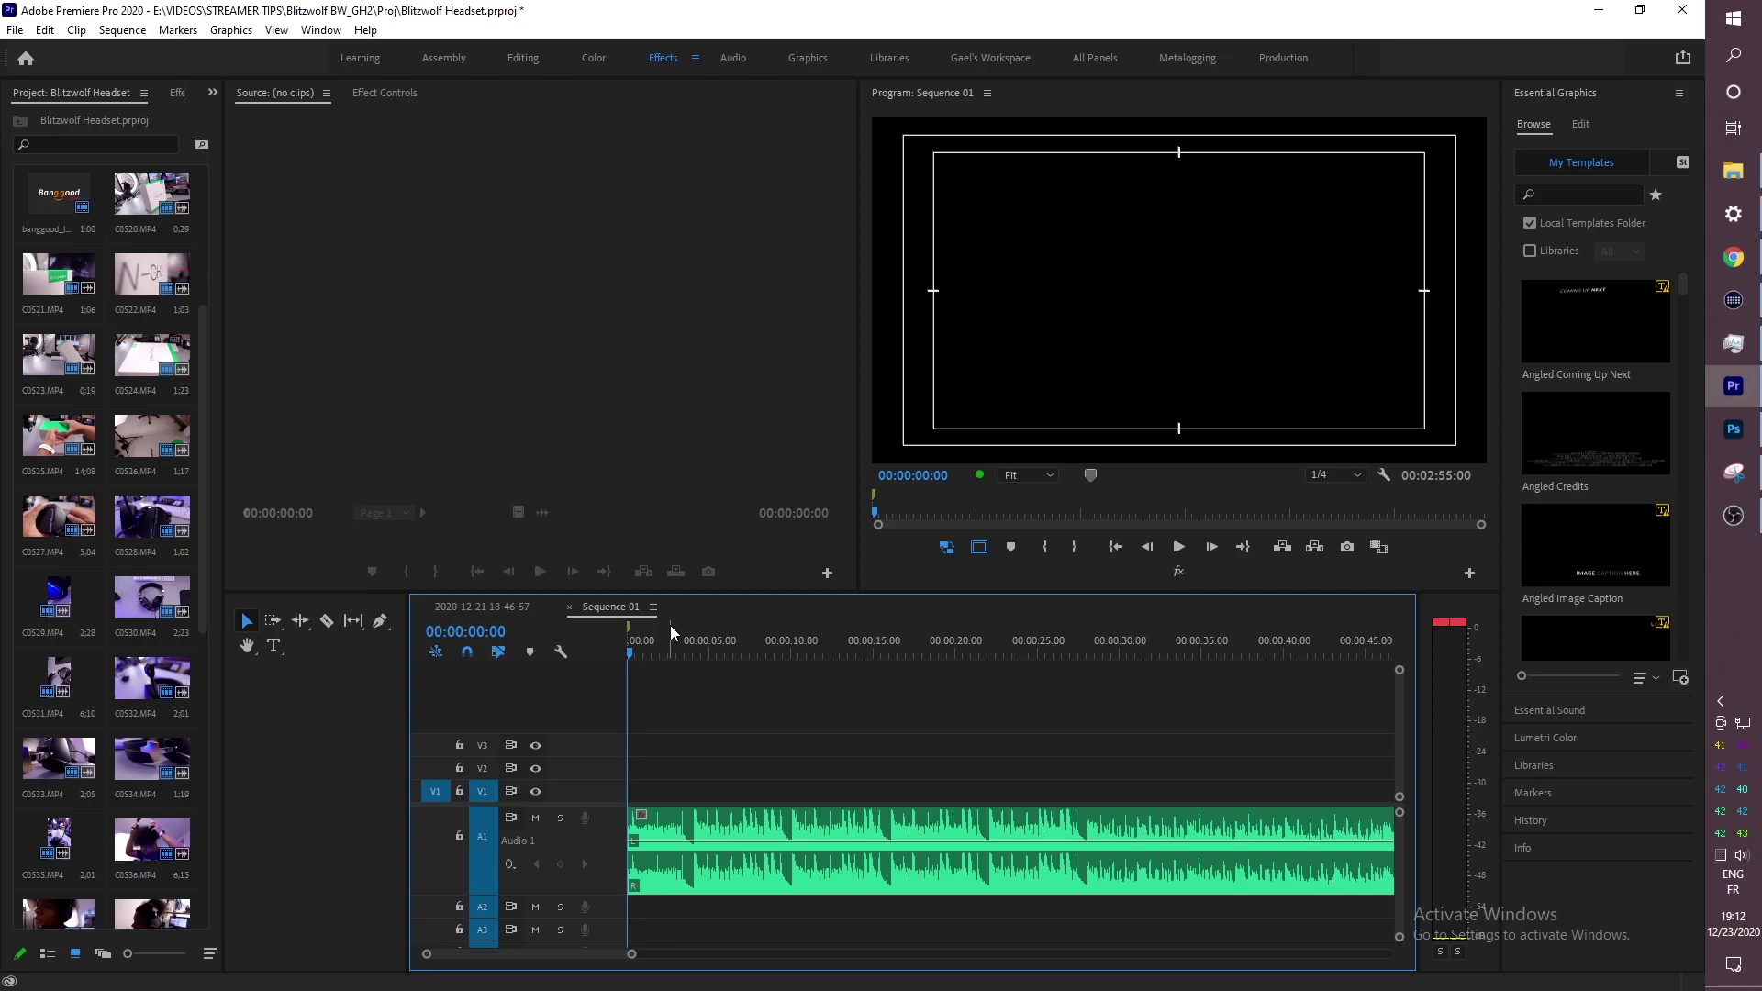
Step: Play the sequence and add markers on the music's beats from about 4 to 28 seconds, then stop playback
key(space)
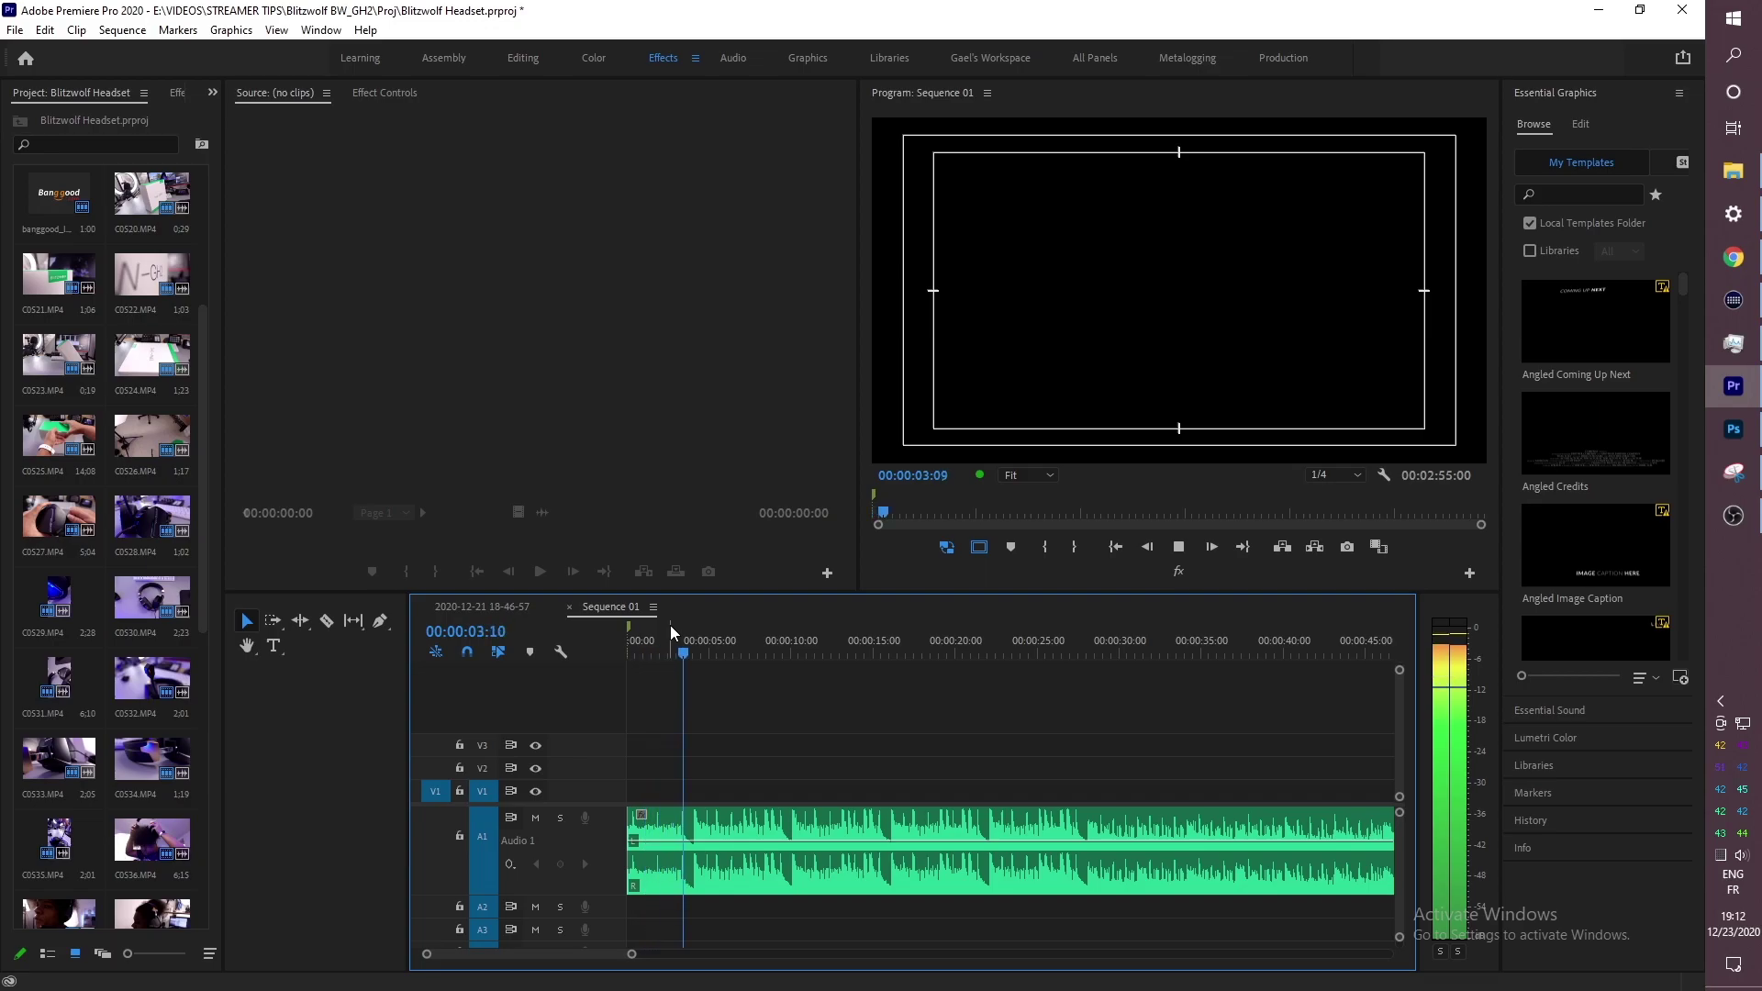
key(m)
key(m)
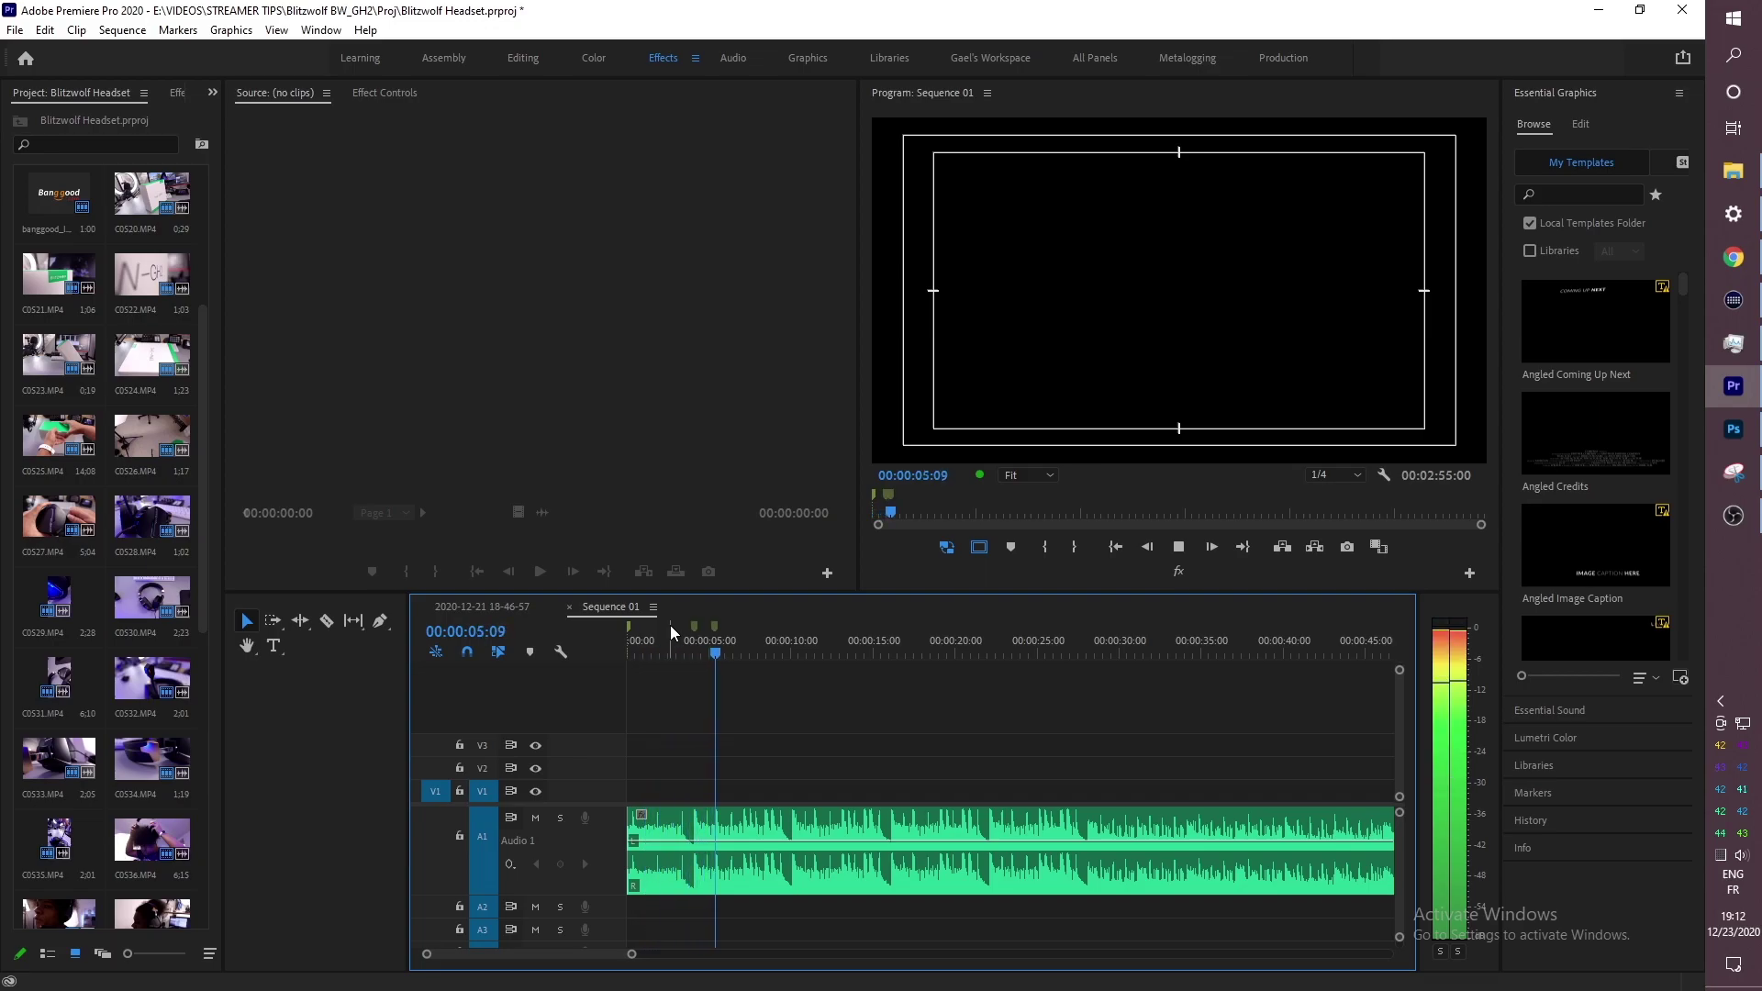
key(m)
key(m)
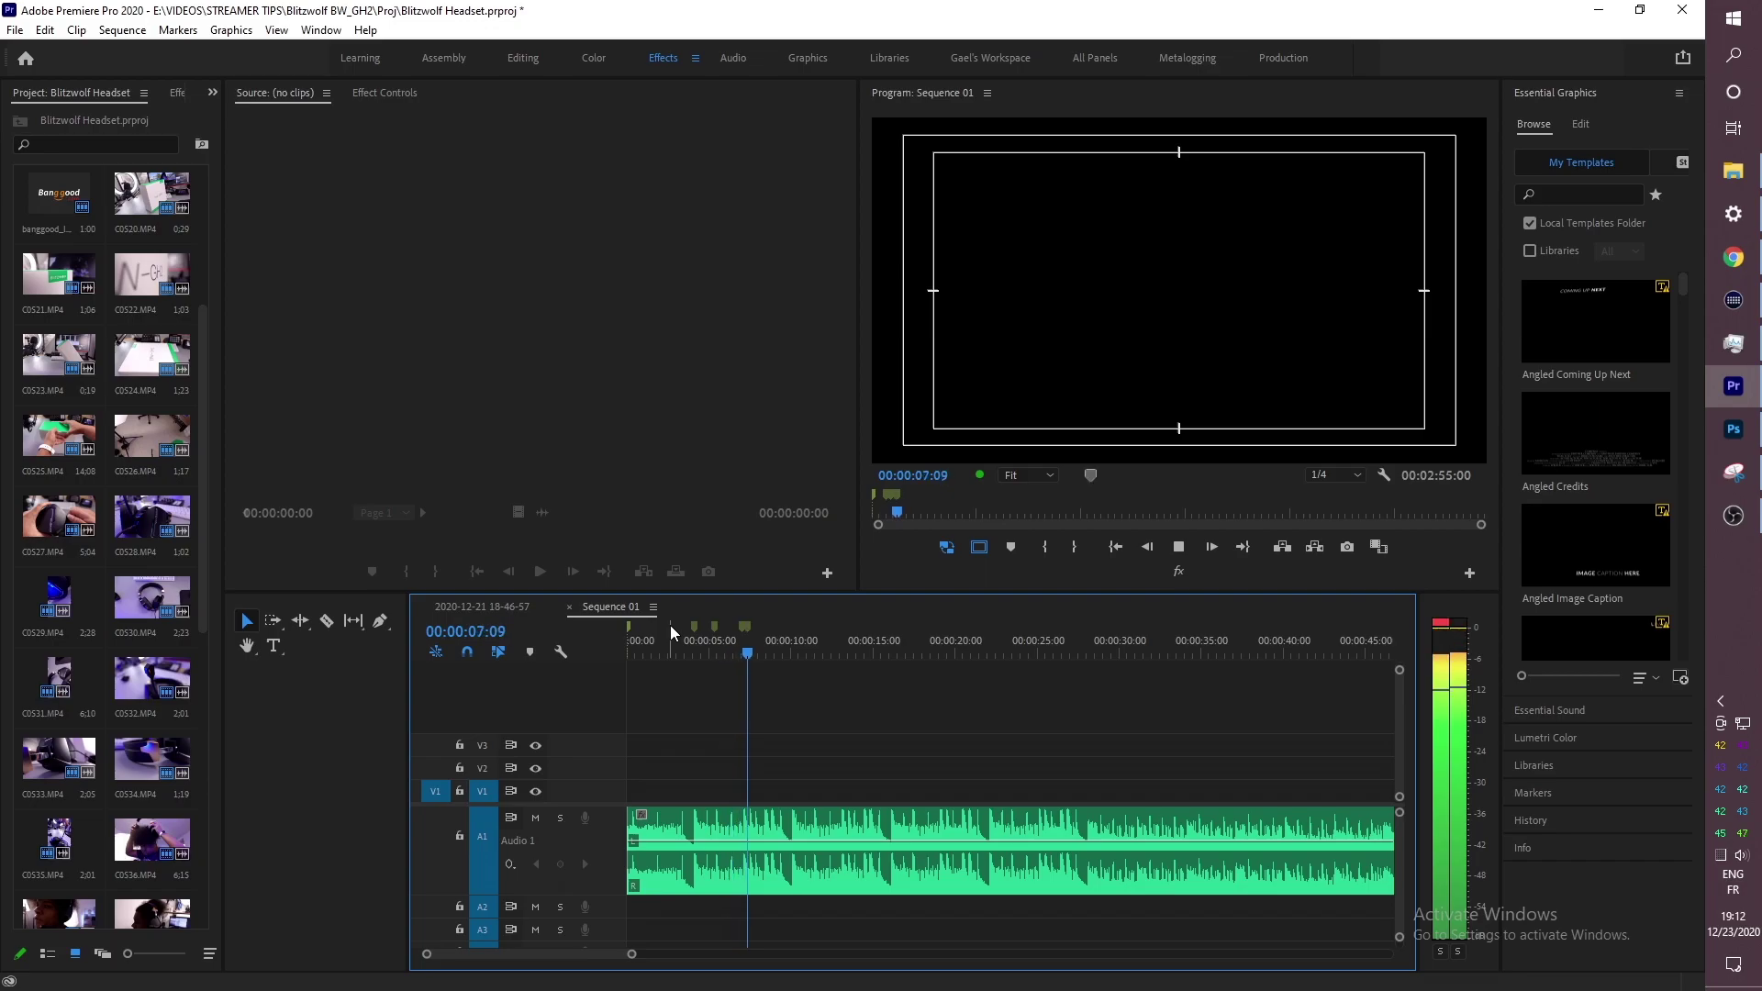
key(m)
key(m)
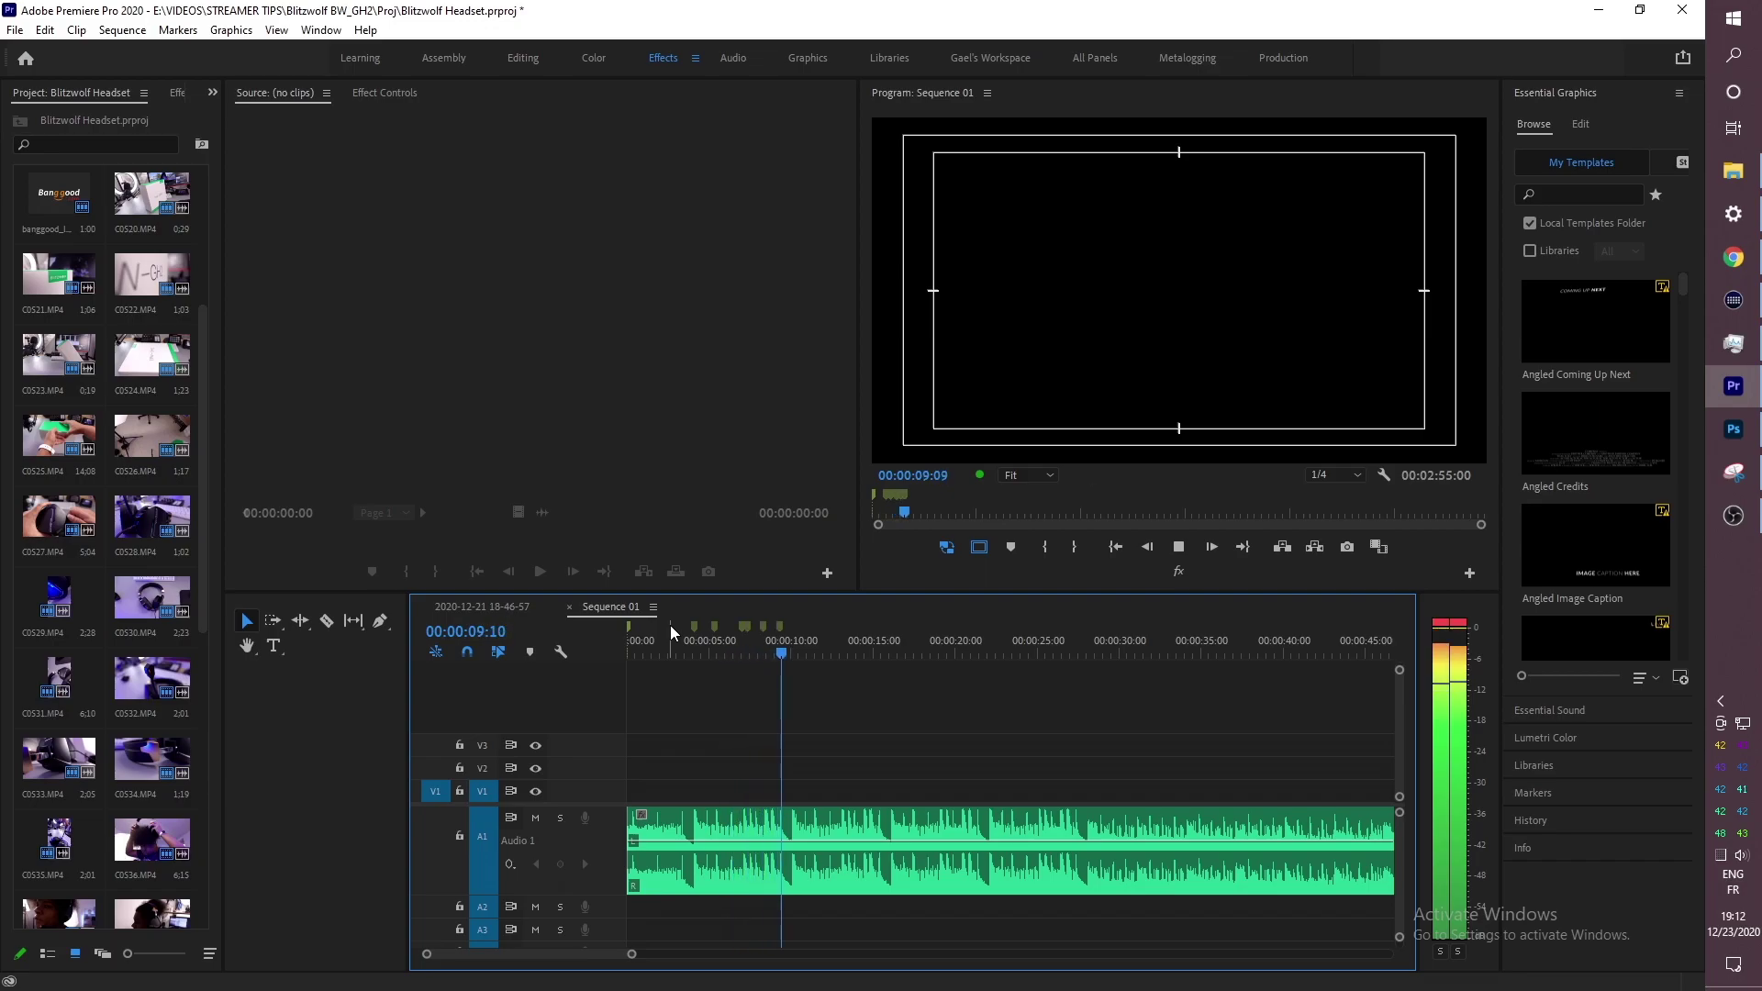
key(m)
key(m)
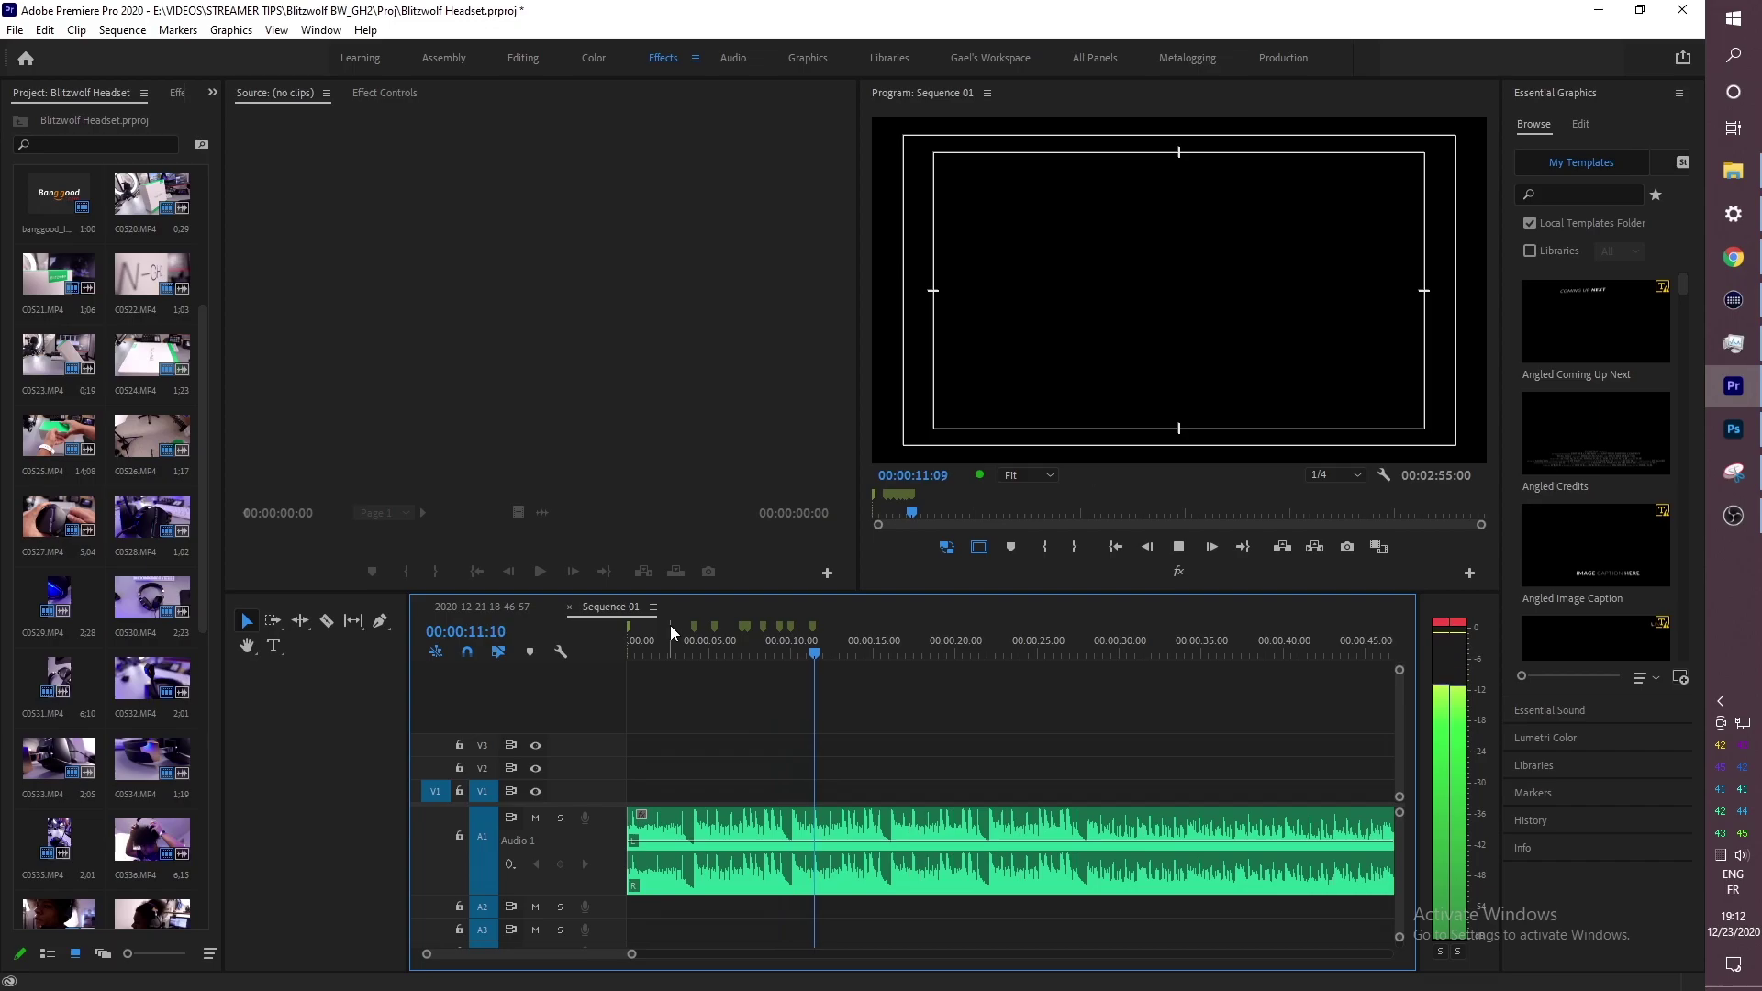
key(m)
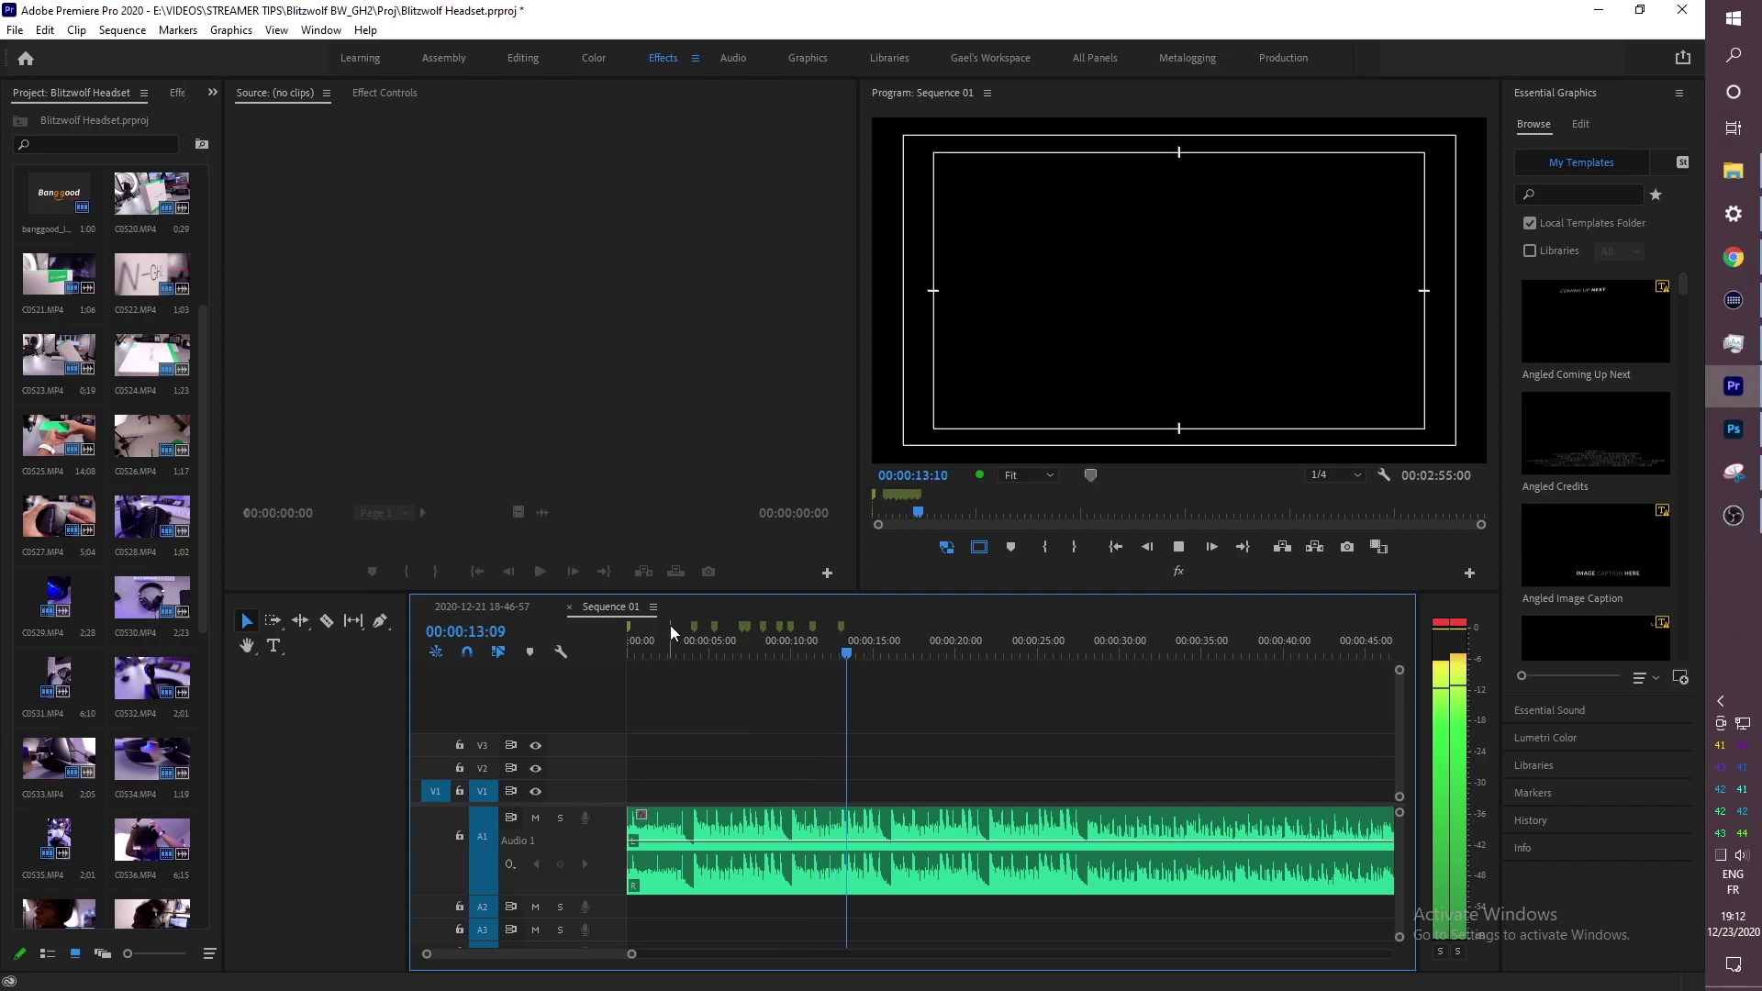
key(m)
key(m)
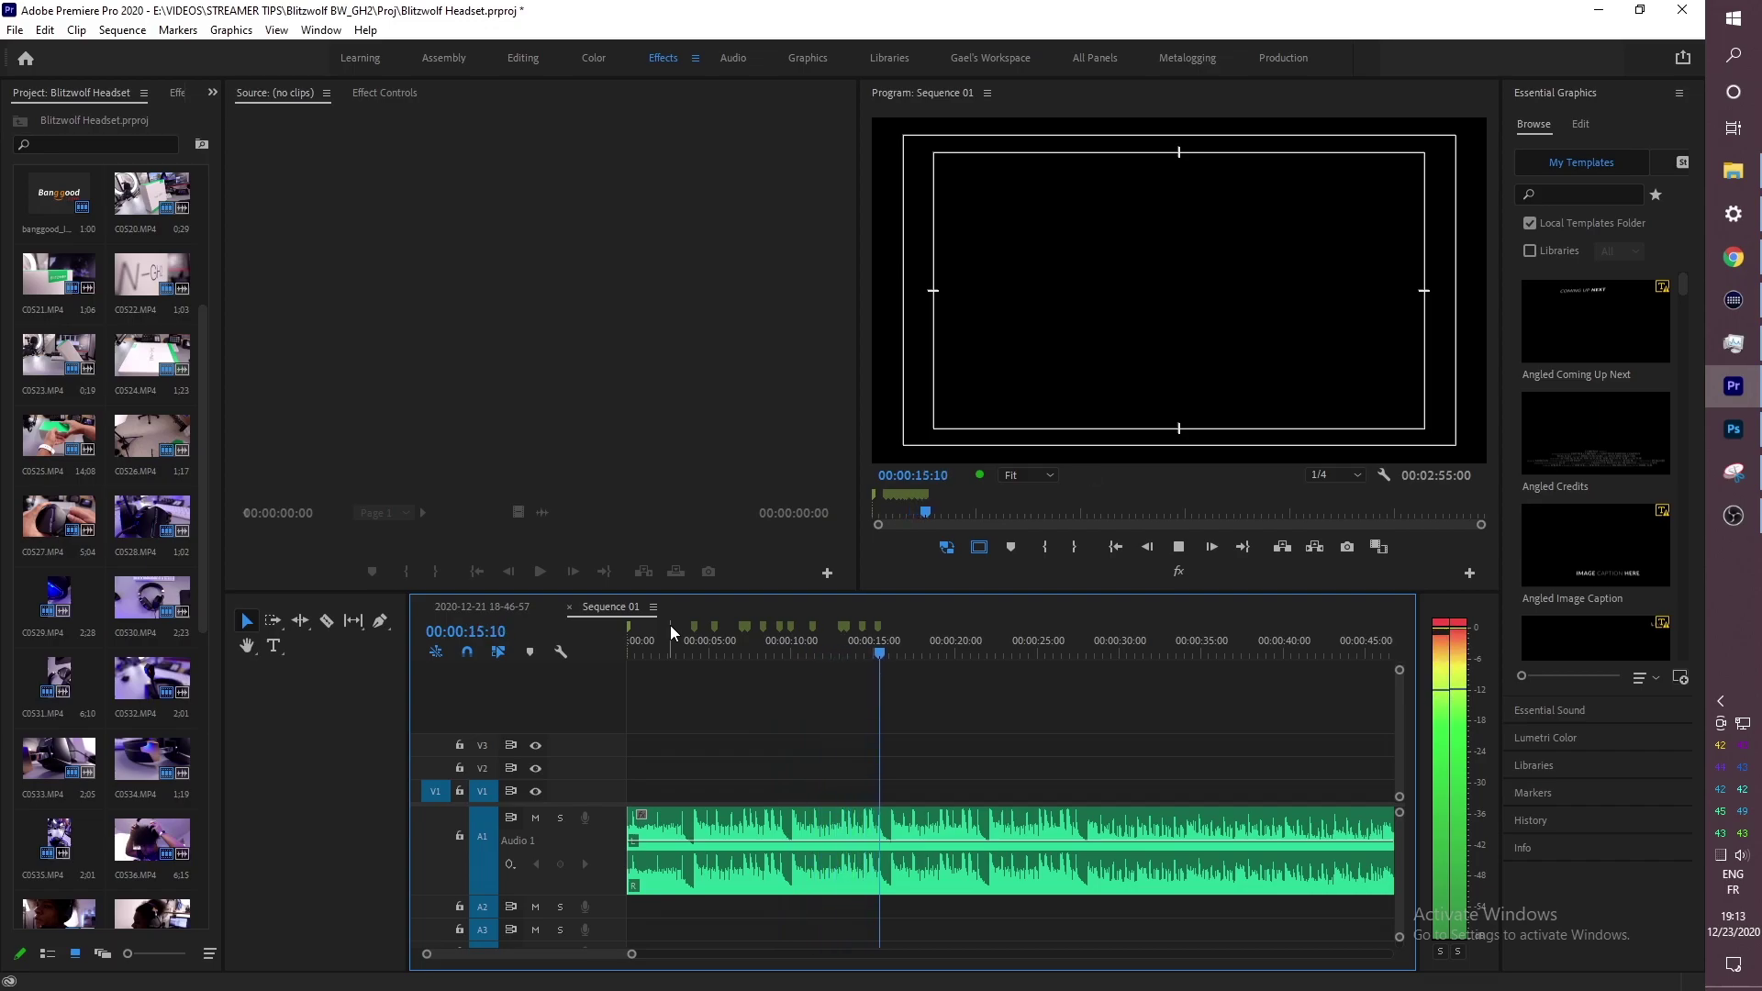
key(m)
key(m)
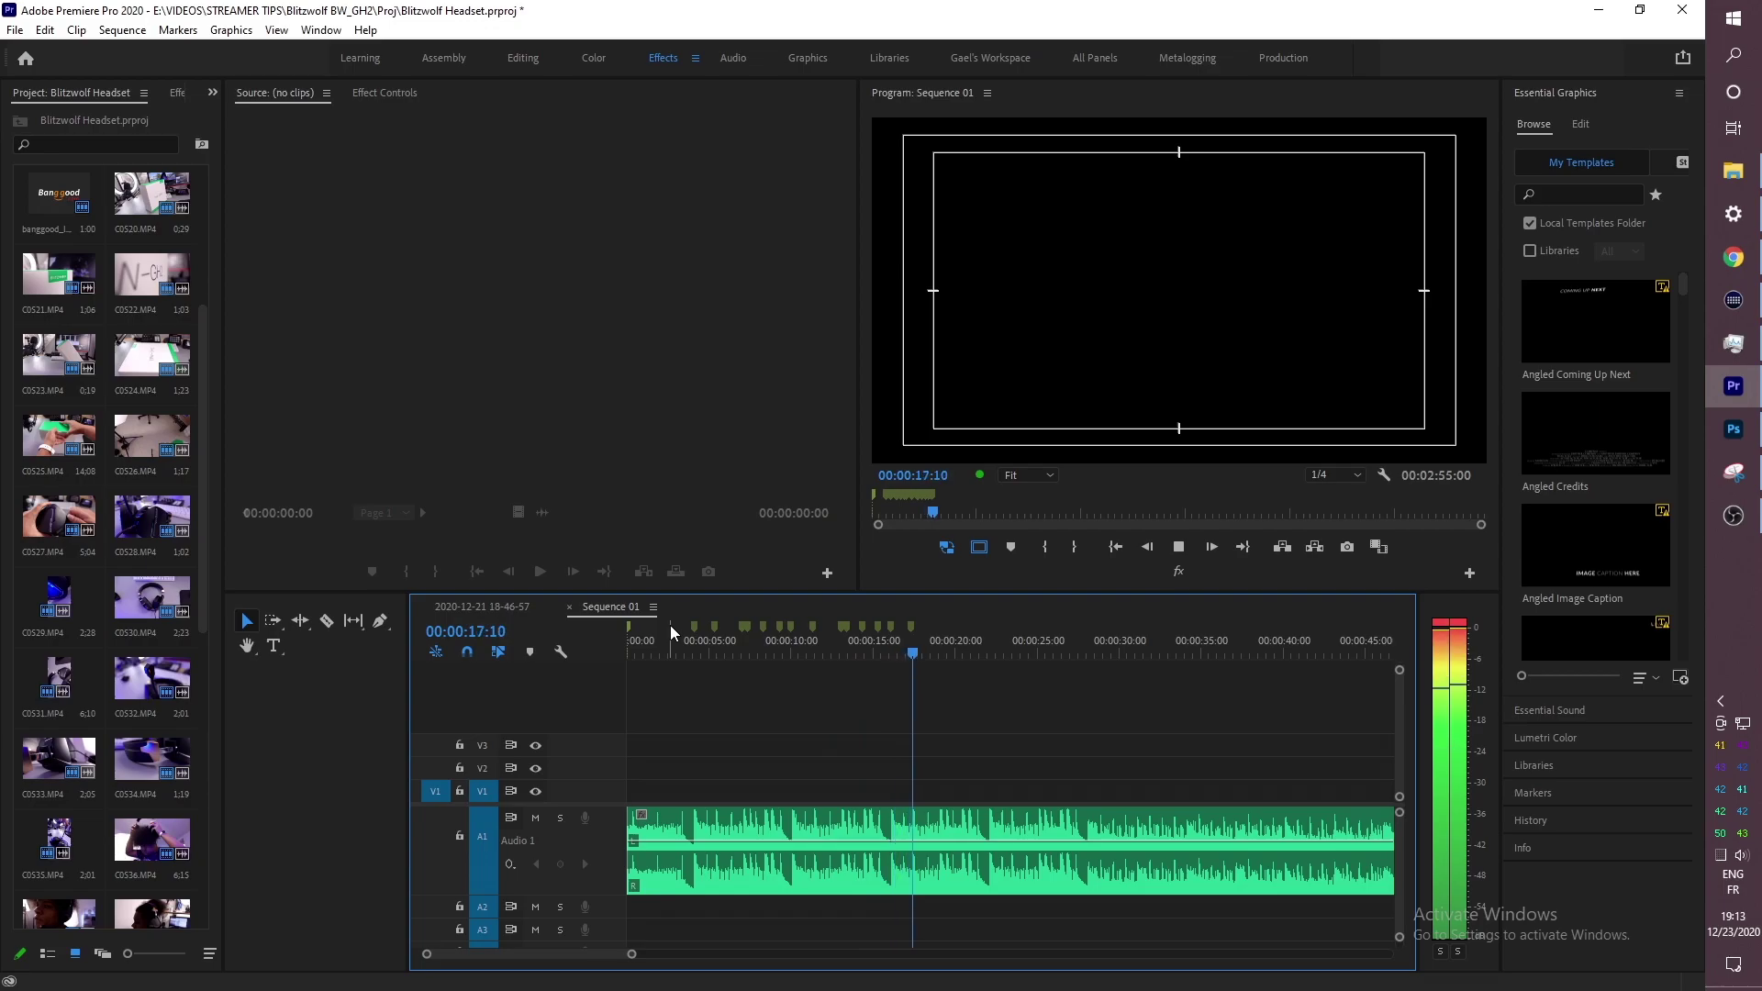
key(m)
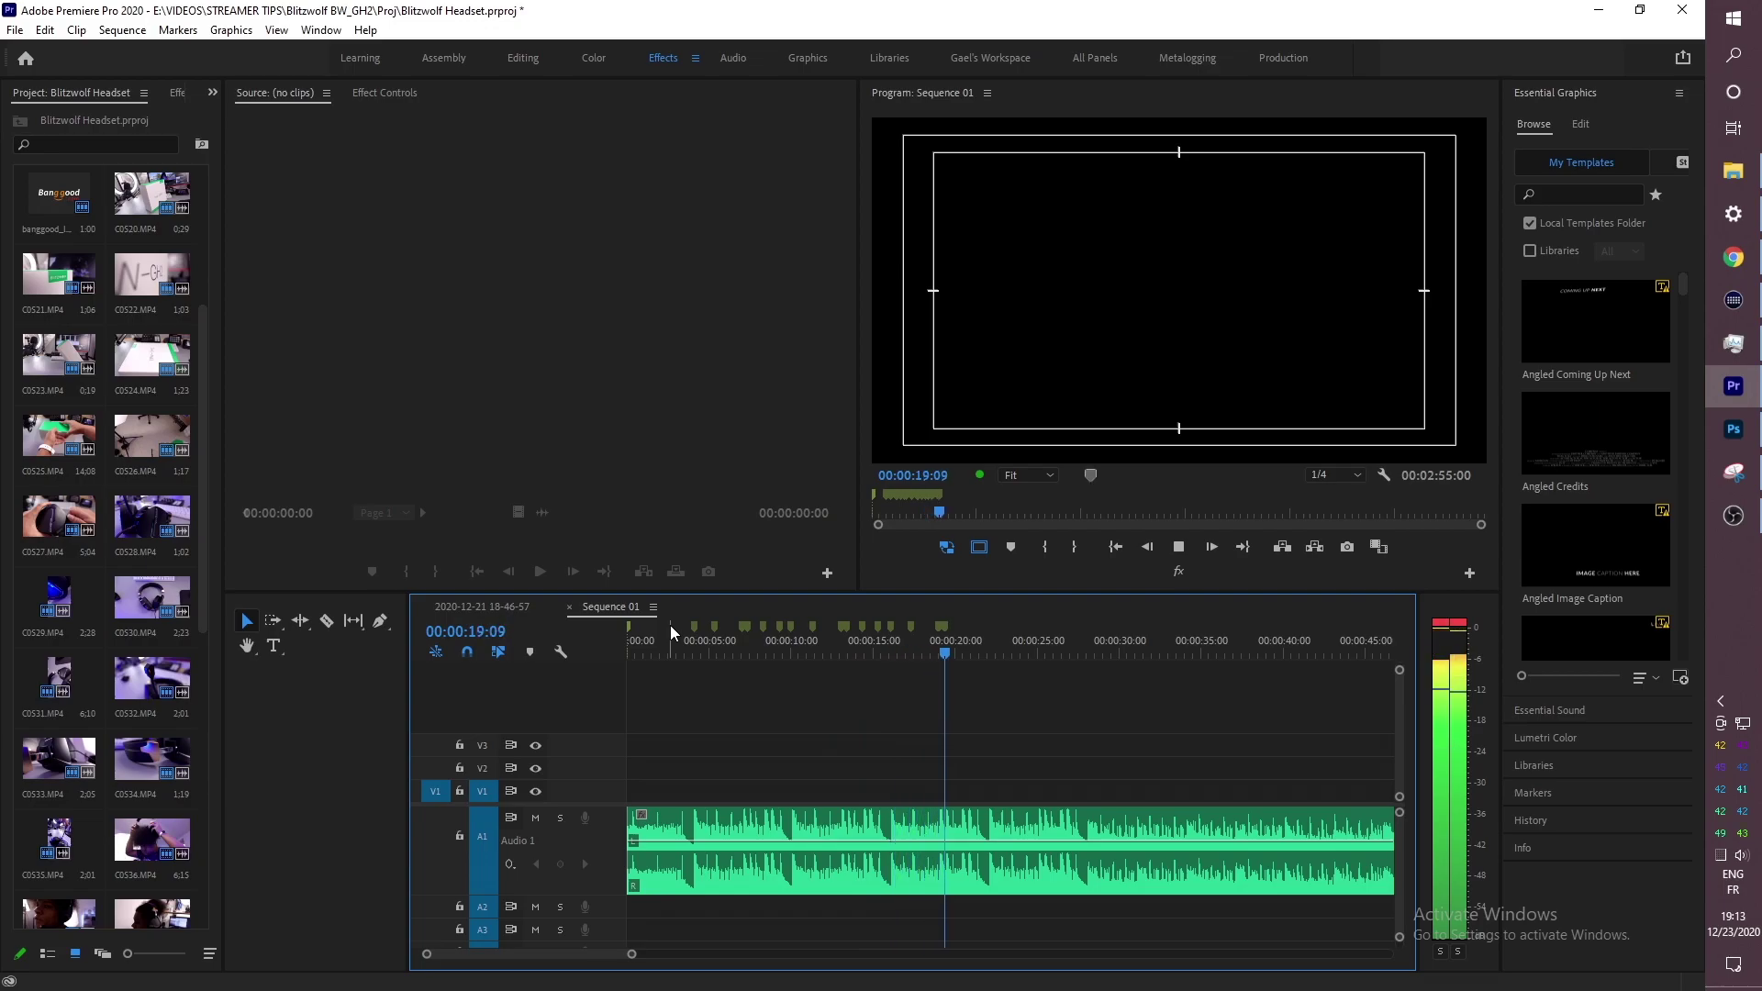
key(m)
key(m)
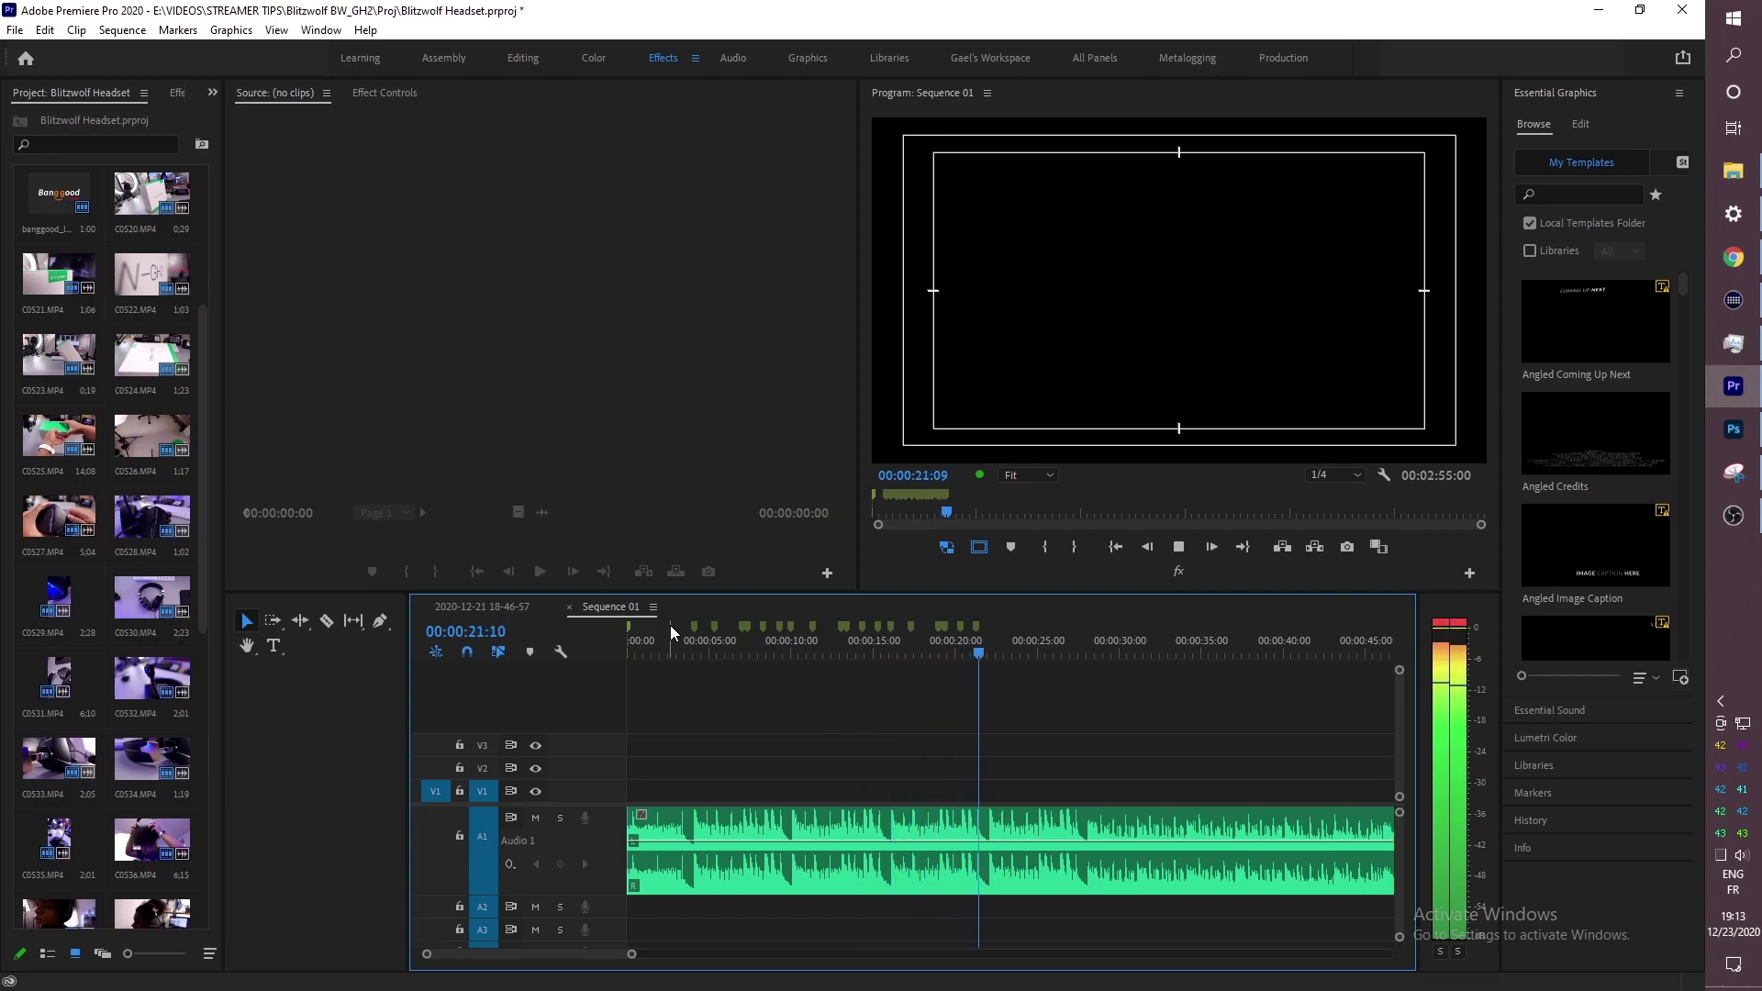
key(m)
key(m)
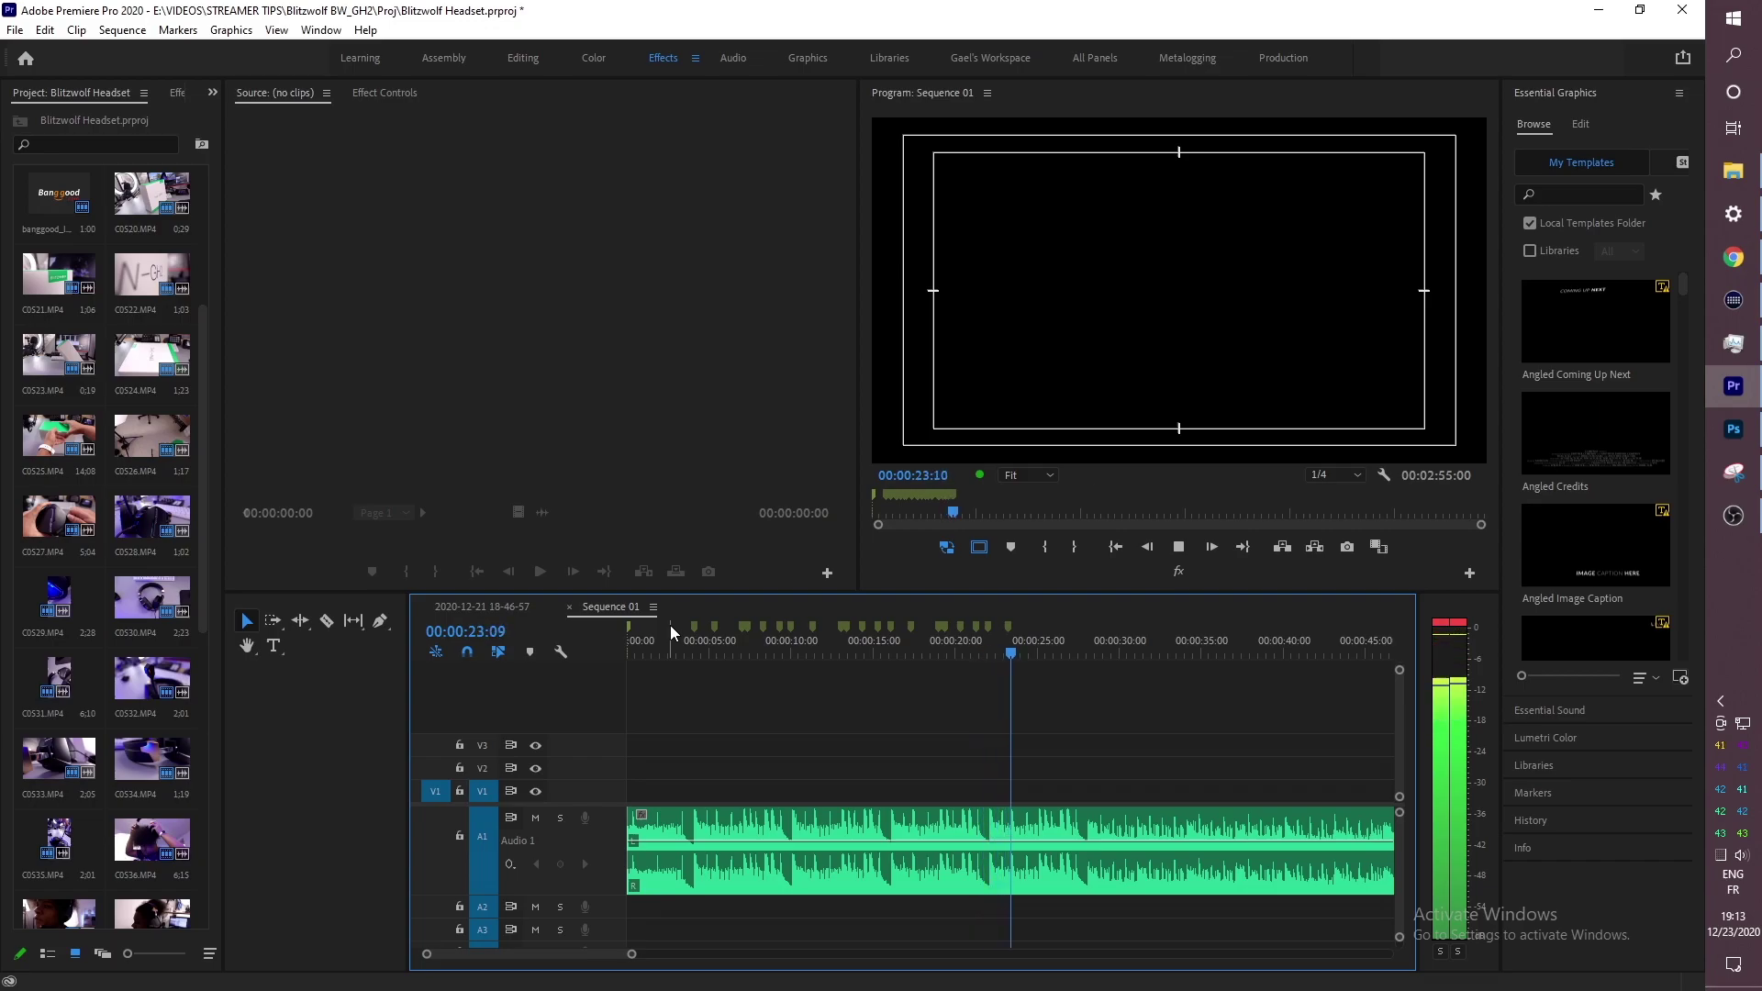
key(m)
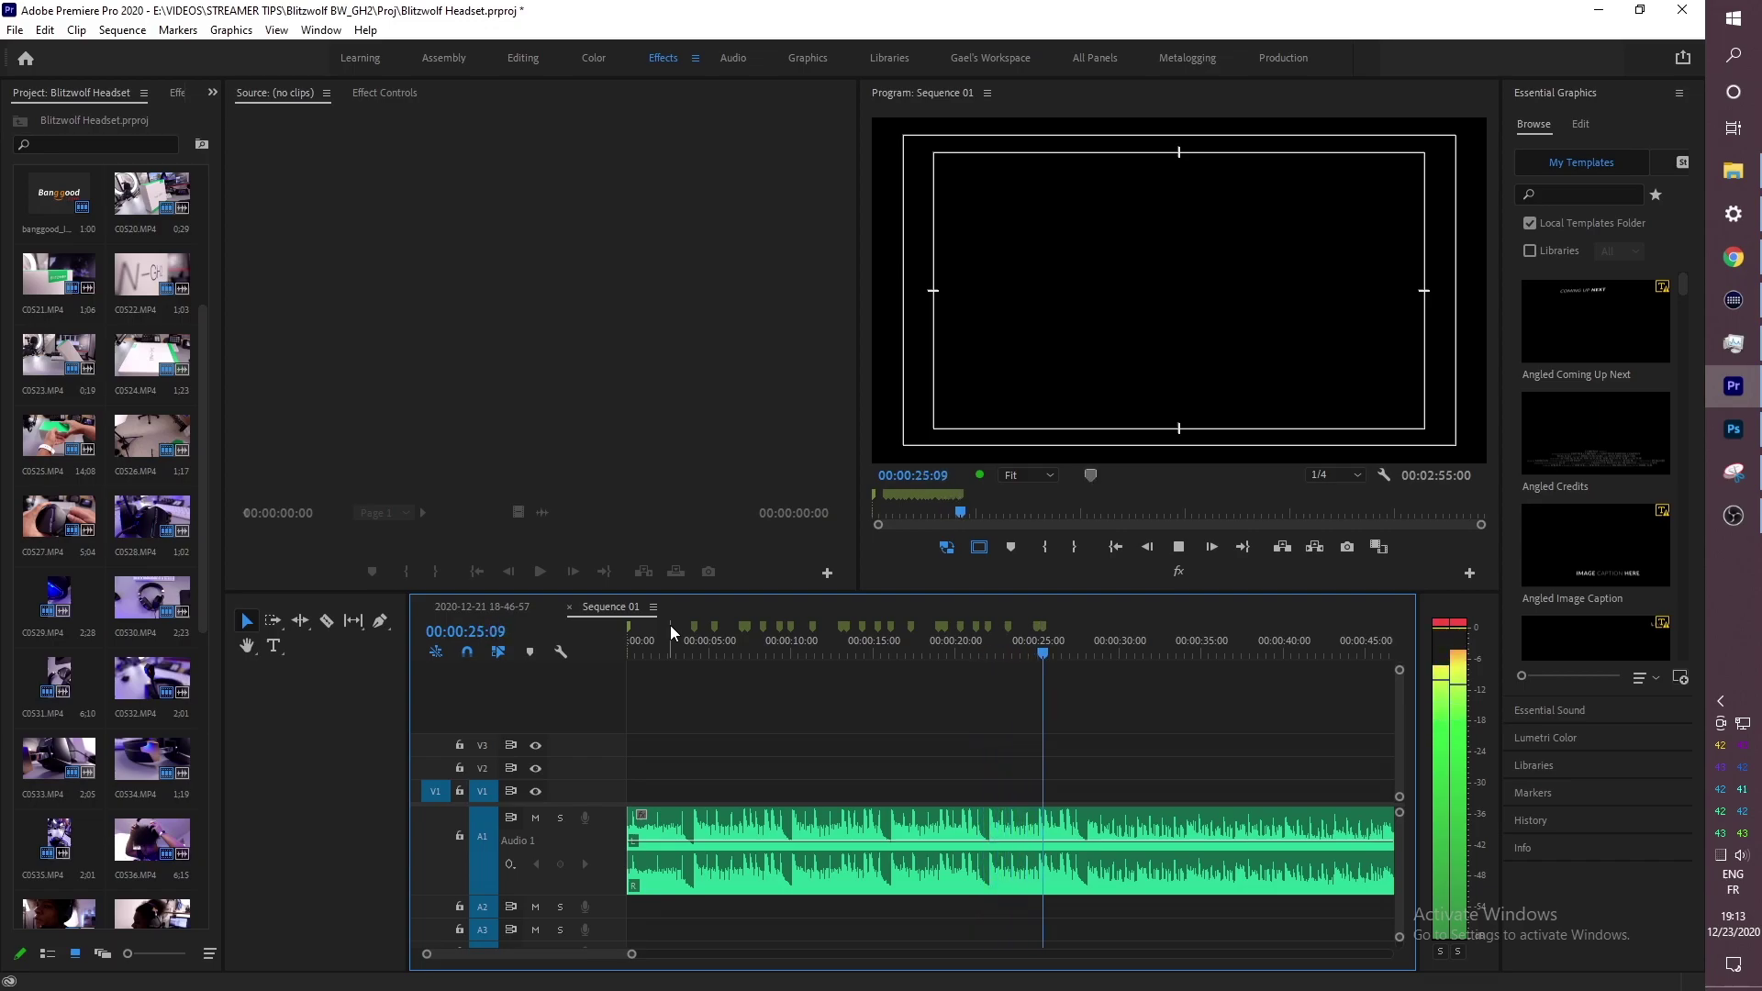
key(m)
key(m)
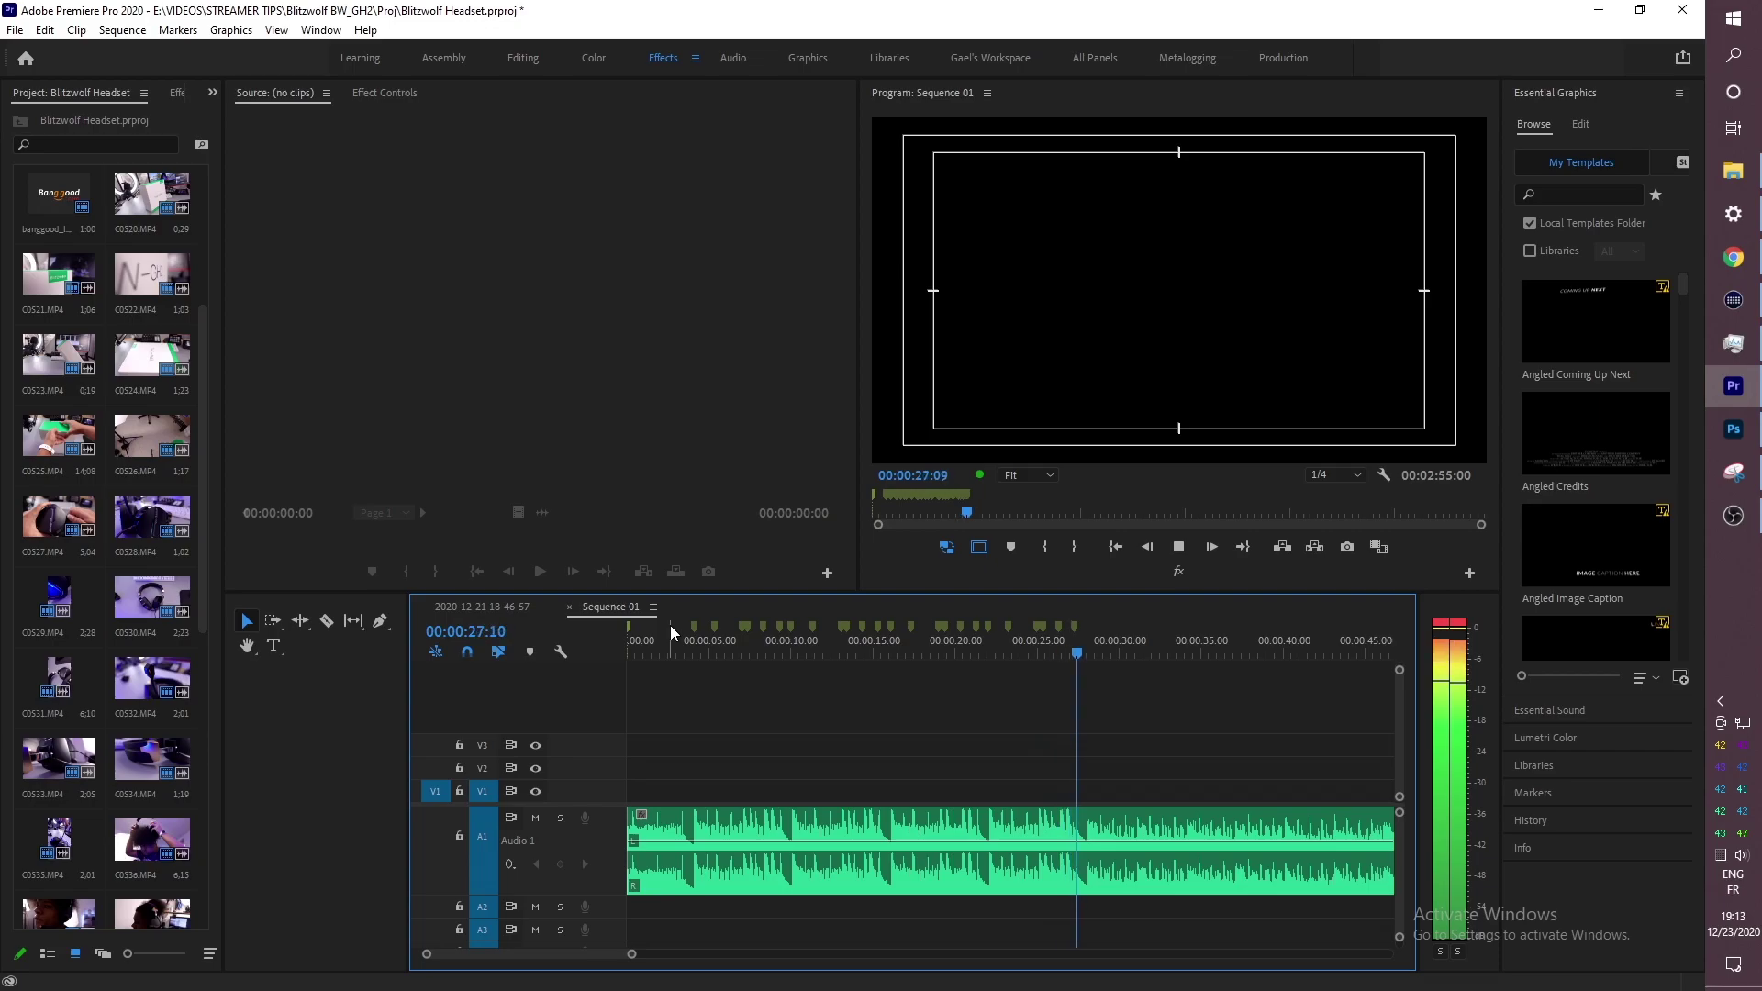
key(m)
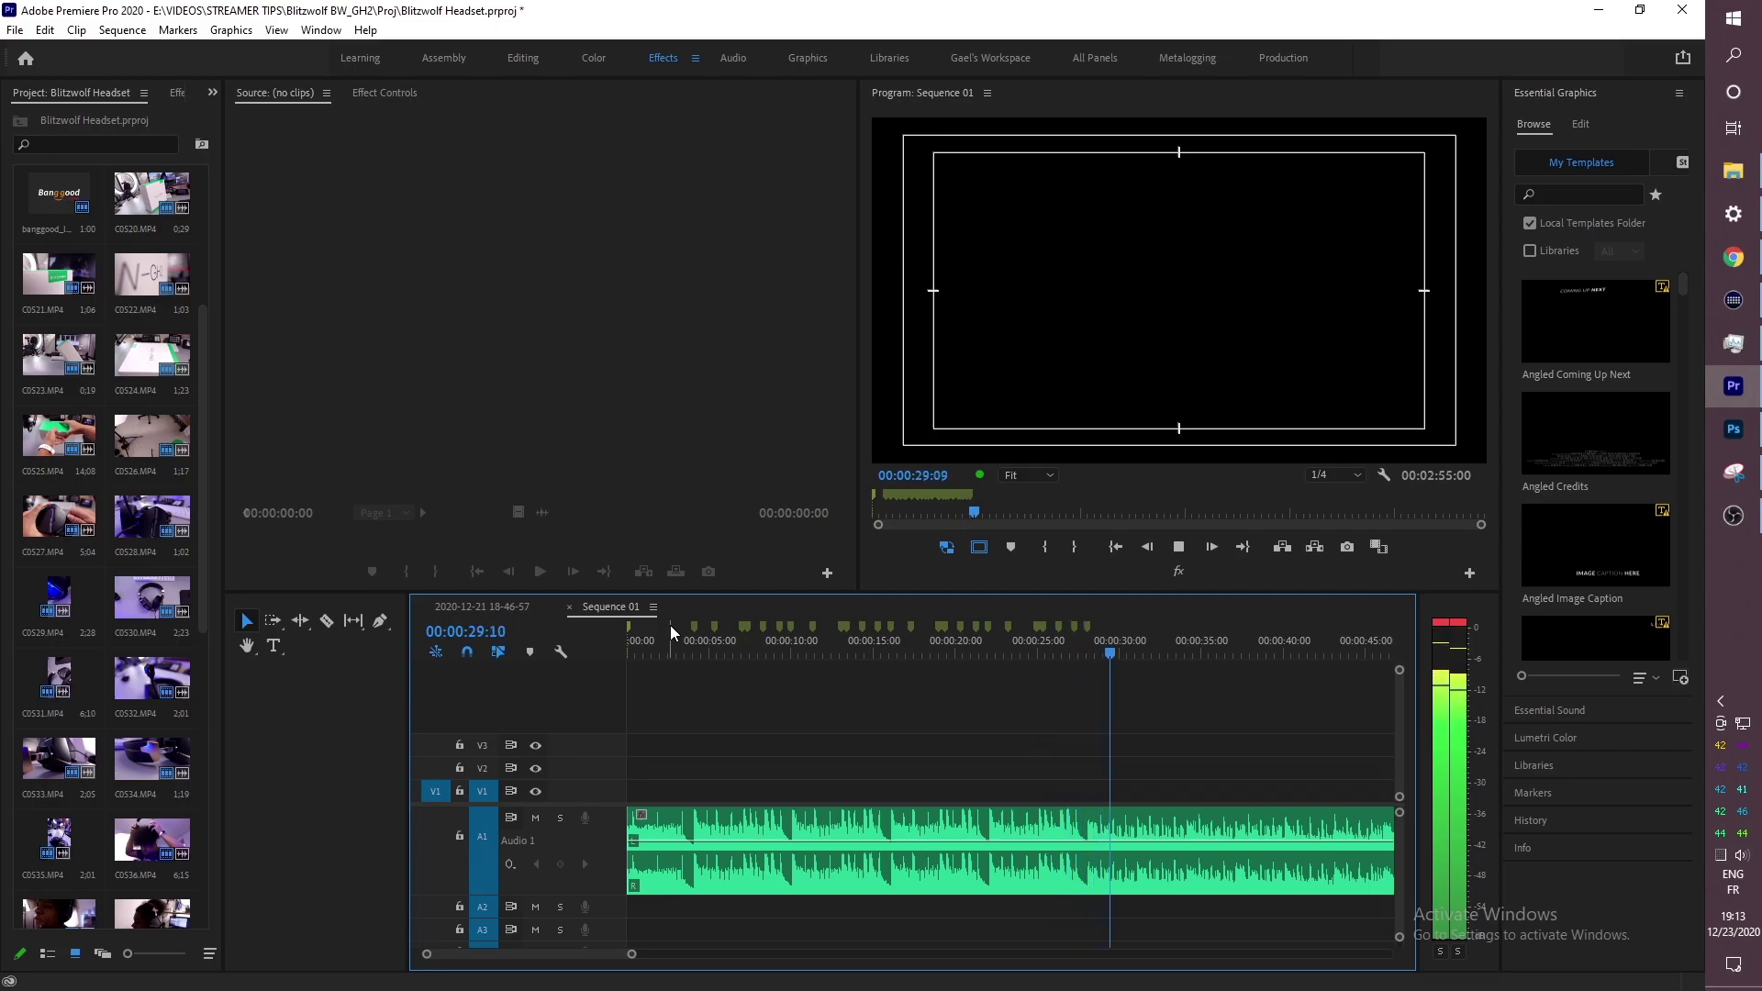
key(space)
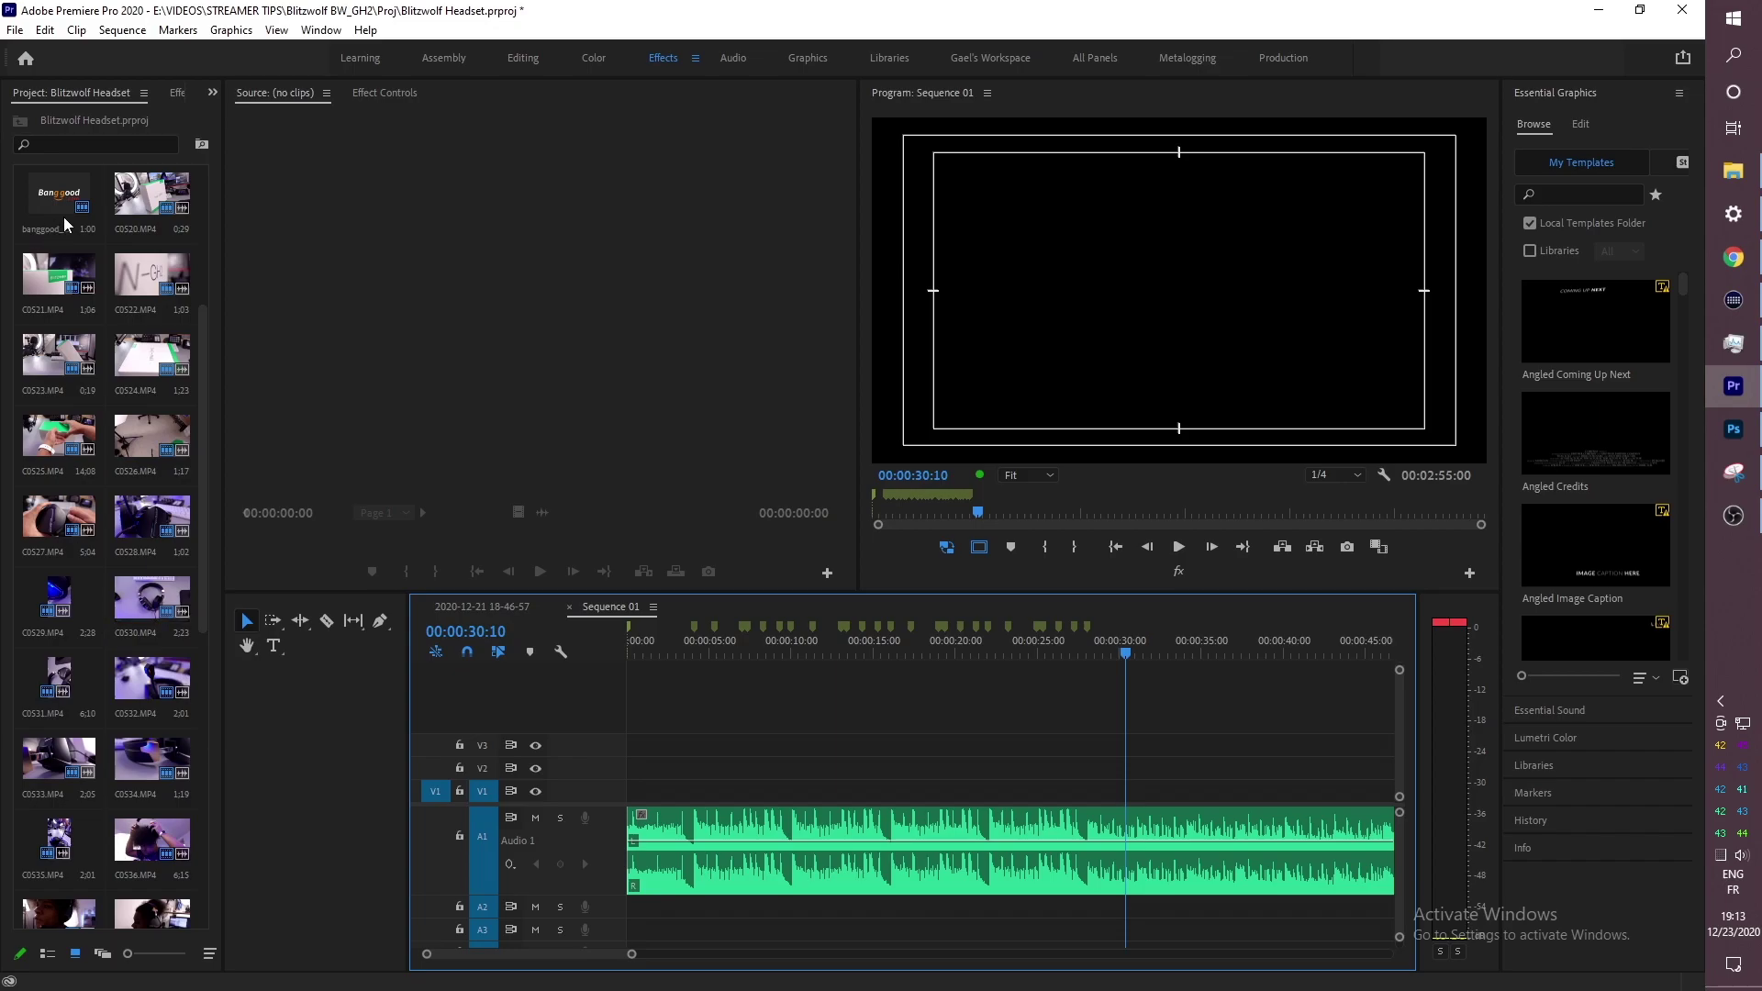
Step: Load clips C0520, C0522 and C0521 one after another into the Source monitor and scrub through their marked ranges
click(151, 202)
click(376, 93)
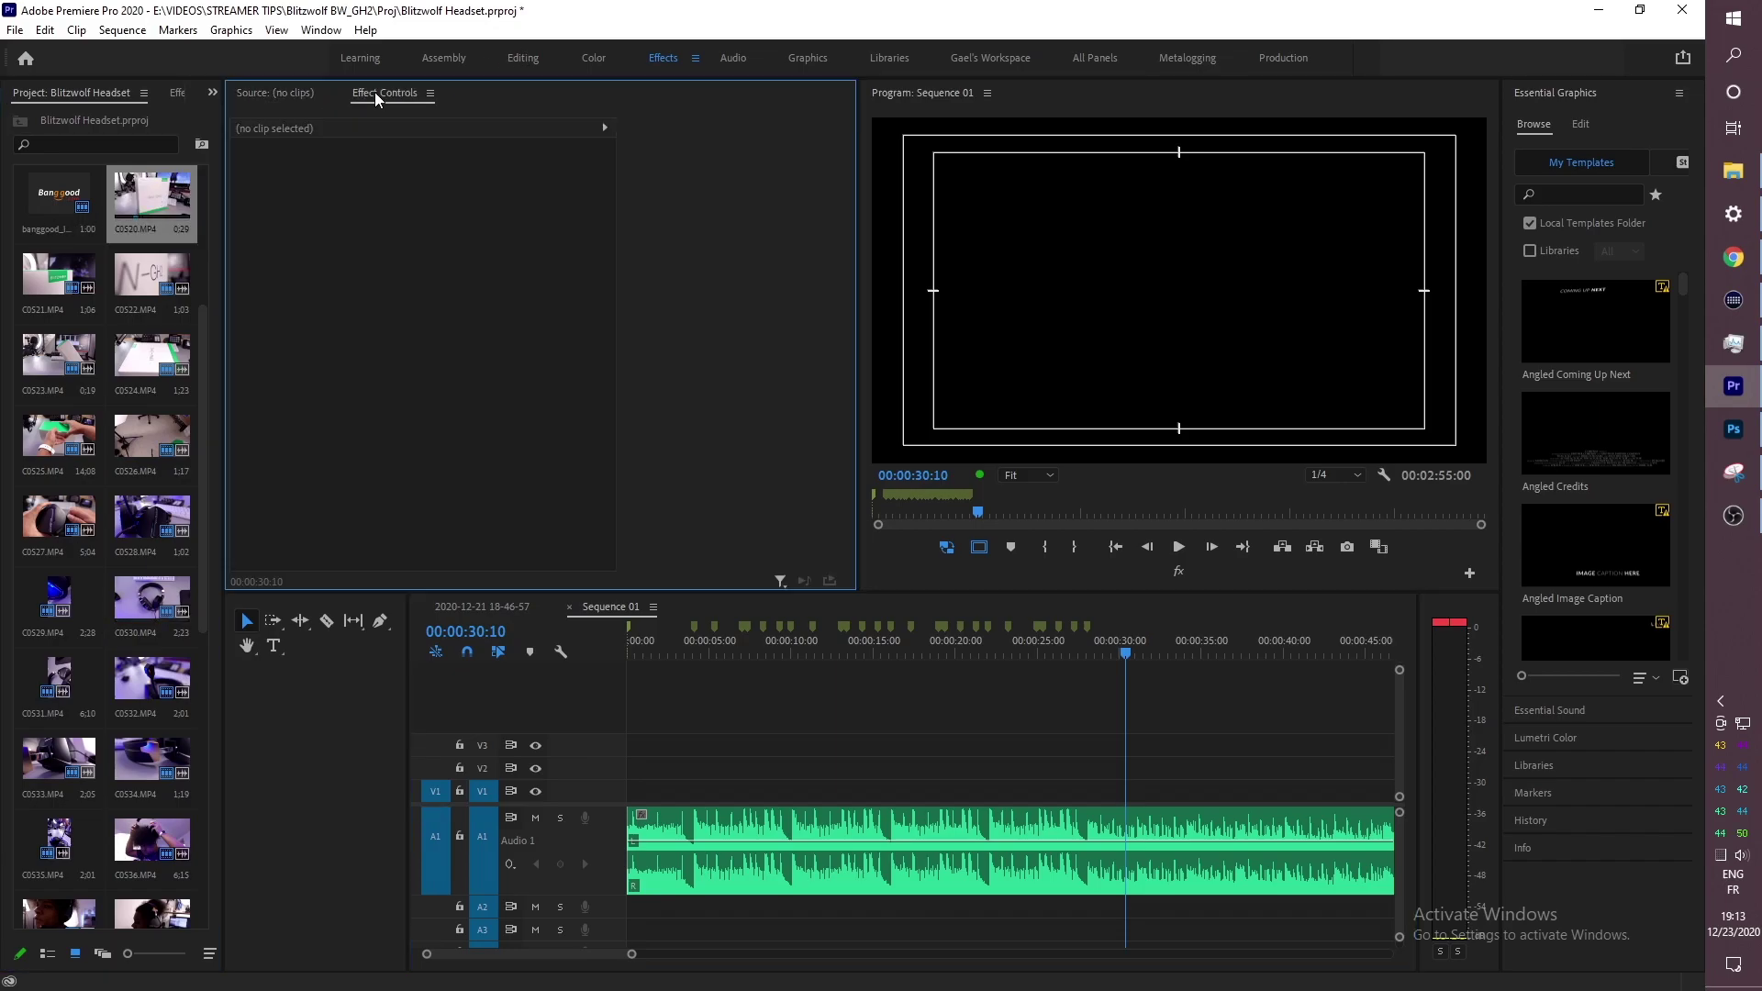
click(275, 92)
drag(179, 195, 256, 196)
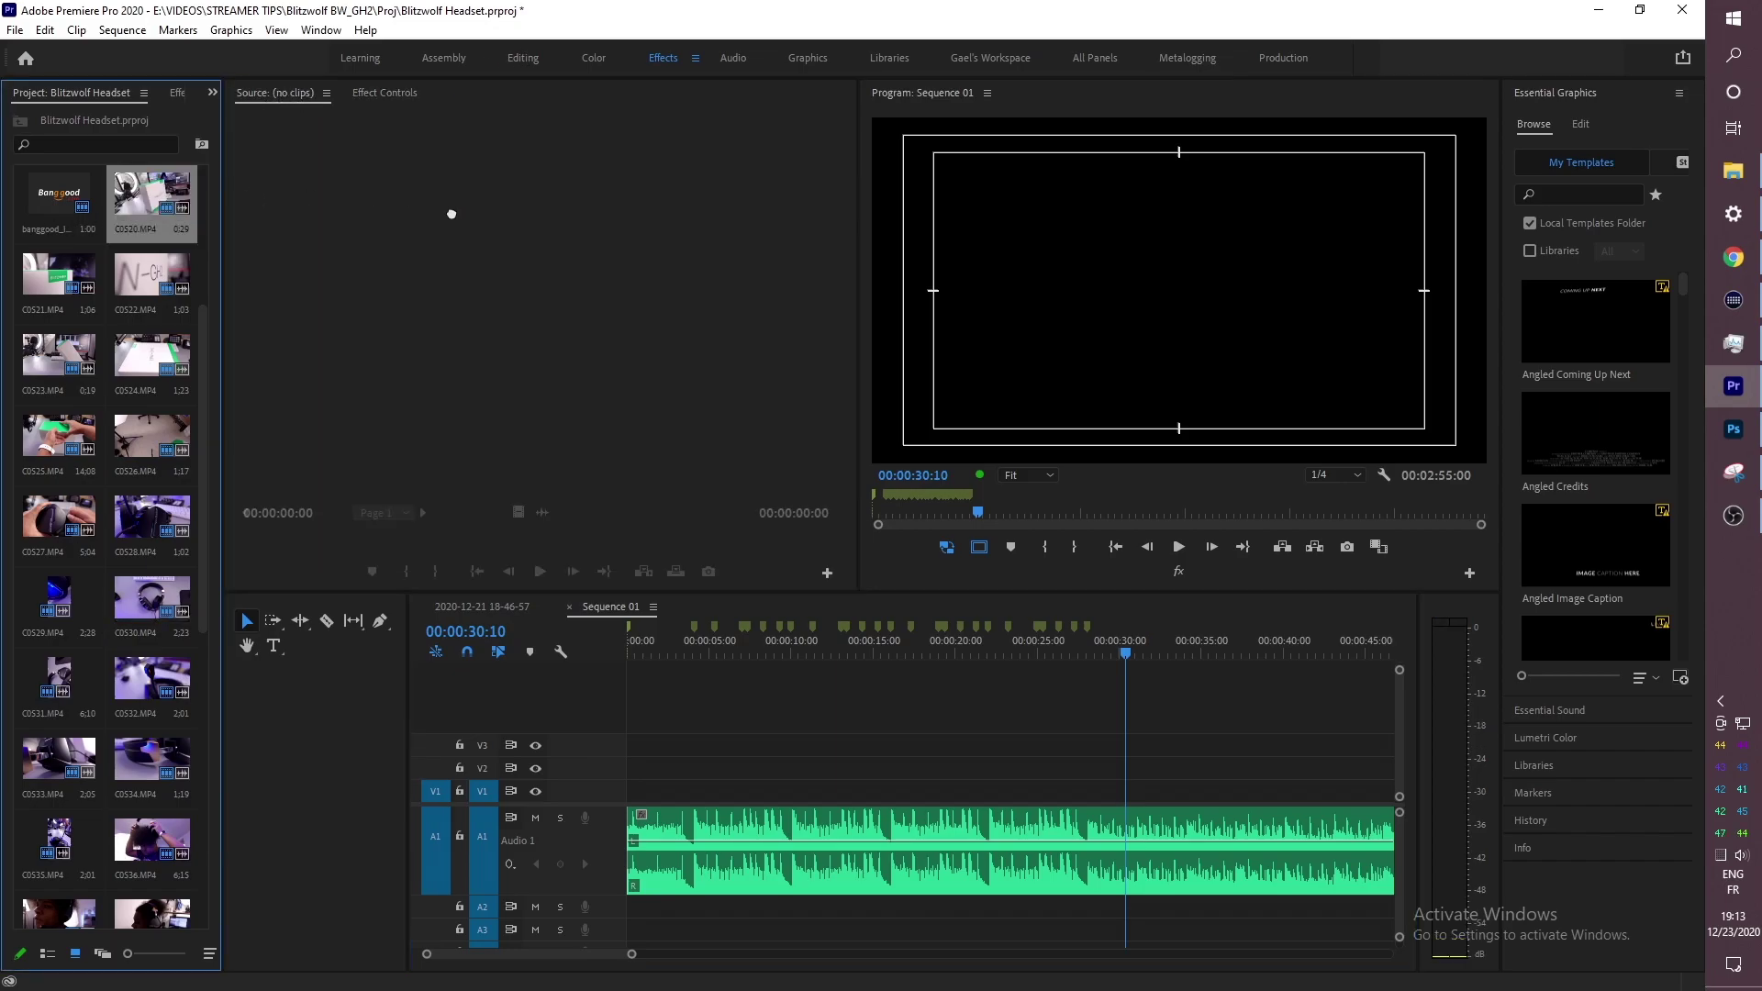
drag(452, 214, 400, 251)
mouse_move(531, 537)
mouse_down()
mouse_move(378, 539)
mouse_move(531, 540)
mouse_up()
drag(153, 276, 423, 431)
click(371, 534)
drag(371, 534, 436, 538)
drag(58, 276, 367, 293)
drag(392, 540, 634, 539)
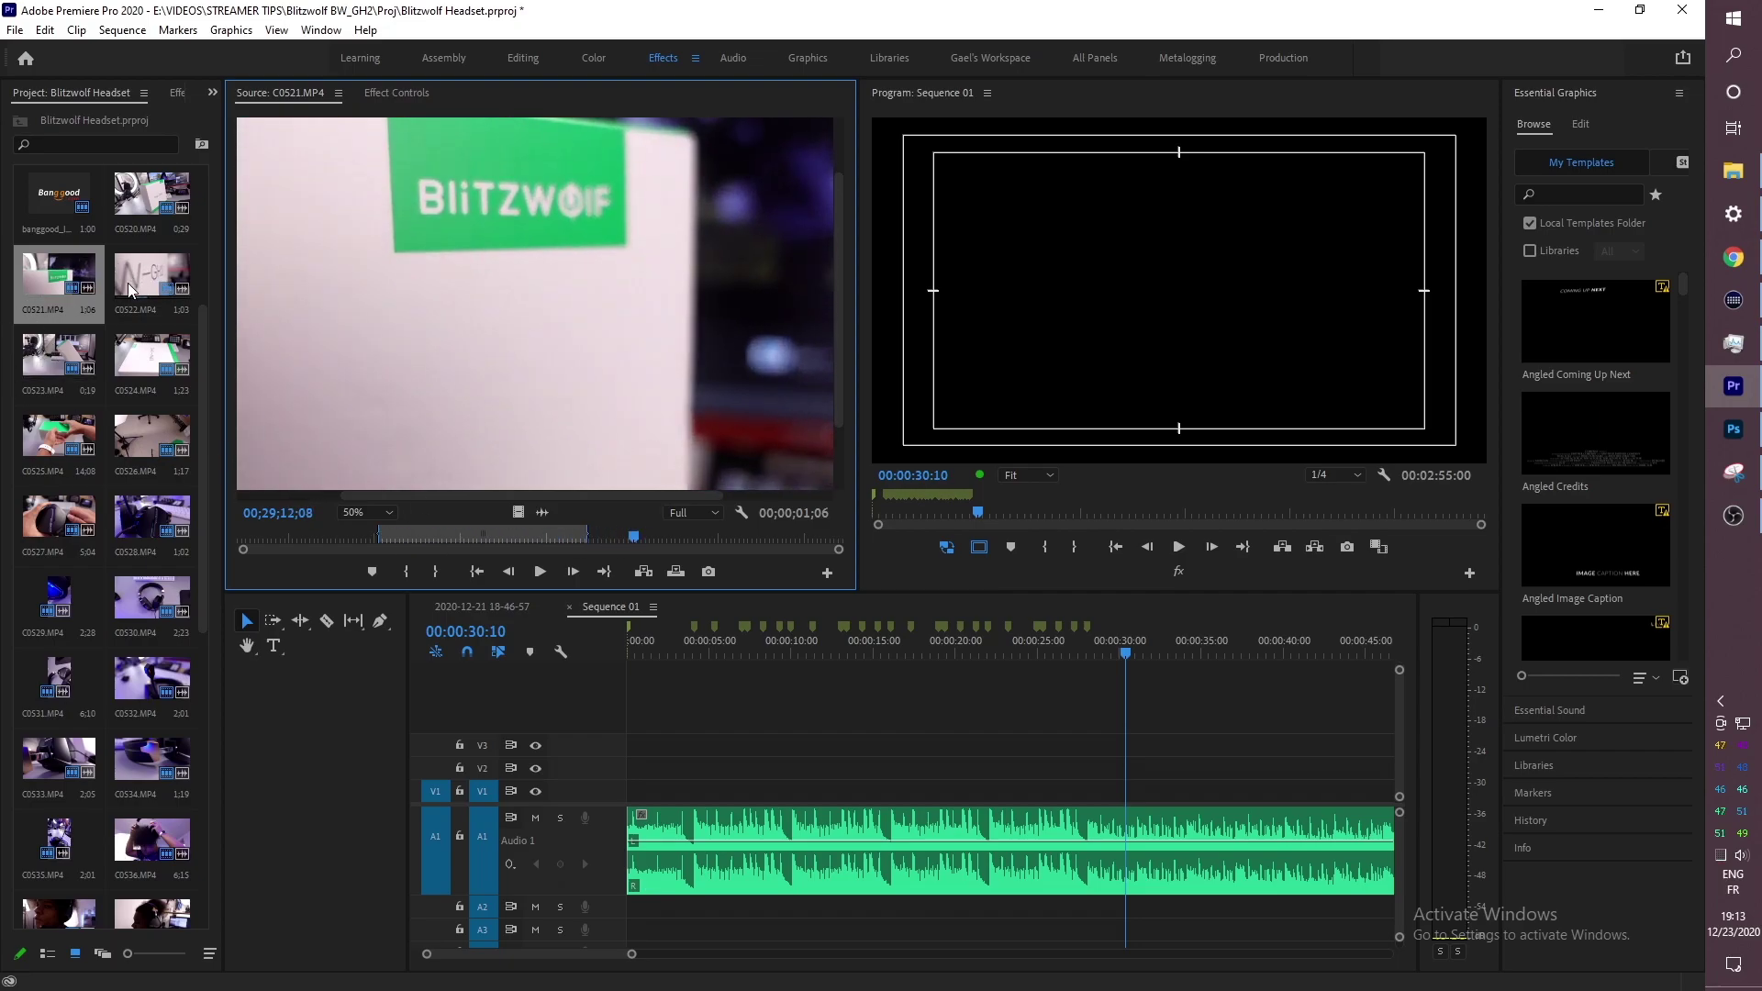
Step: Preview clips C0523, C0526 and C0527 in the Source monitor and check their marked in and out ranges
click(59, 358)
drag(416, 285, 419, 303)
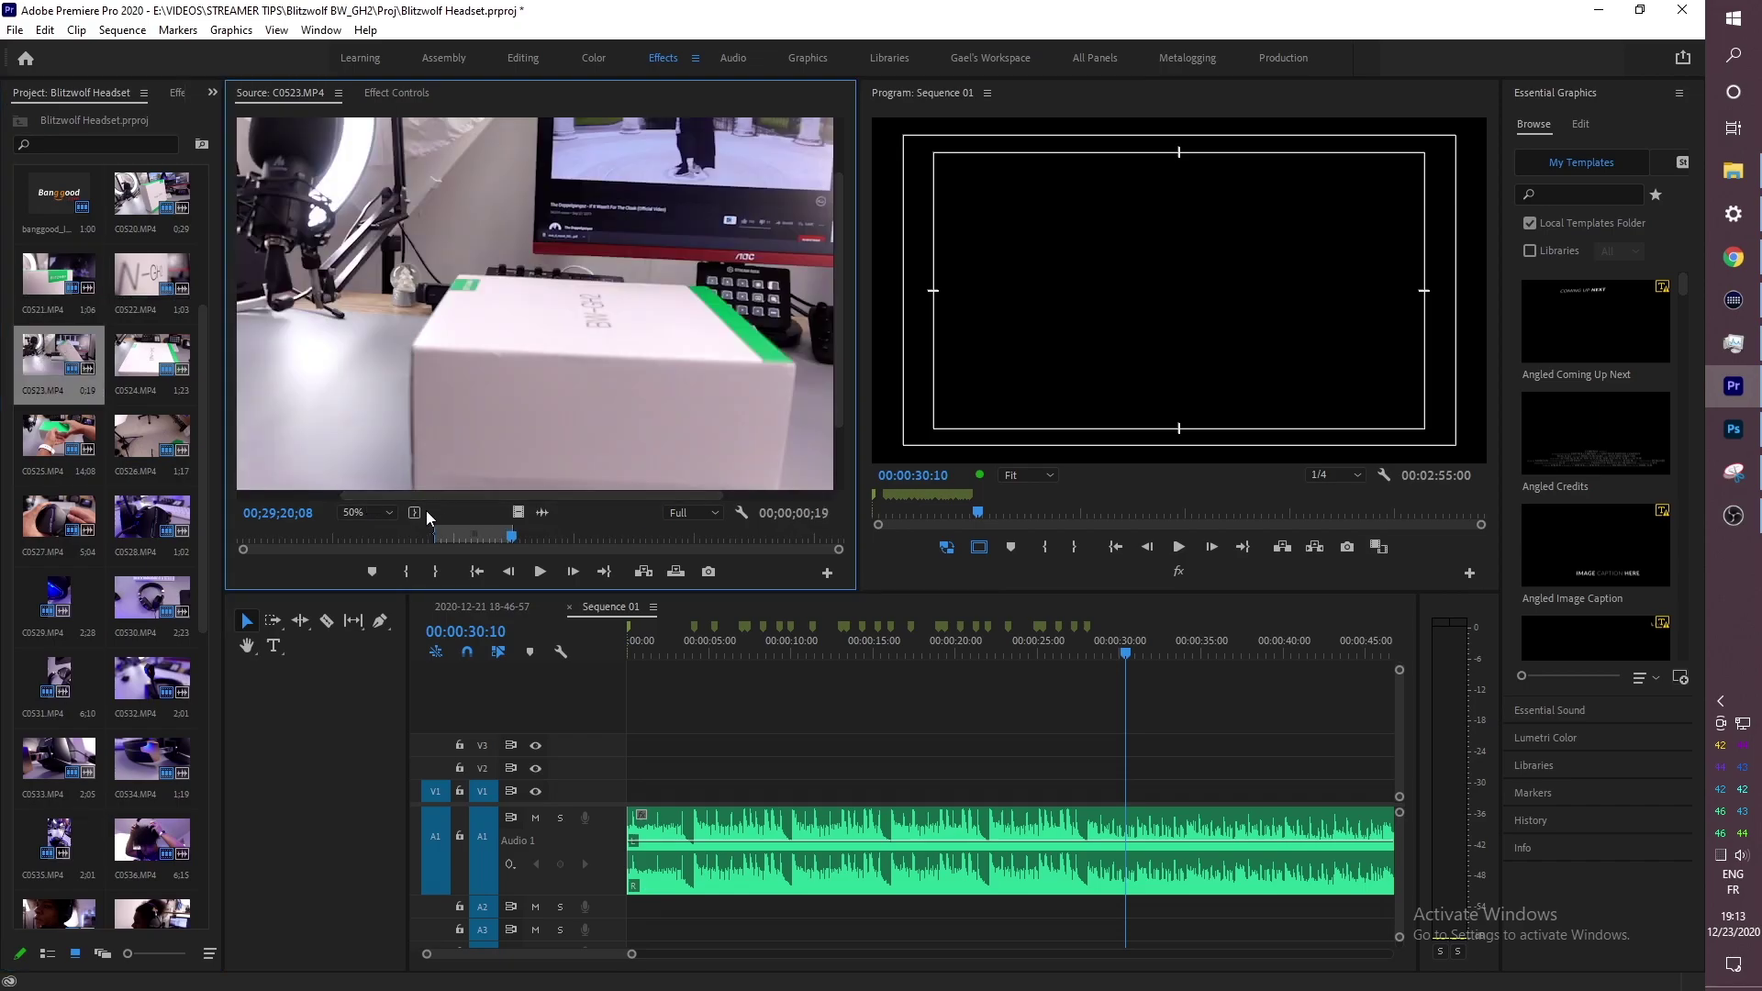
drag(444, 534, 468, 534)
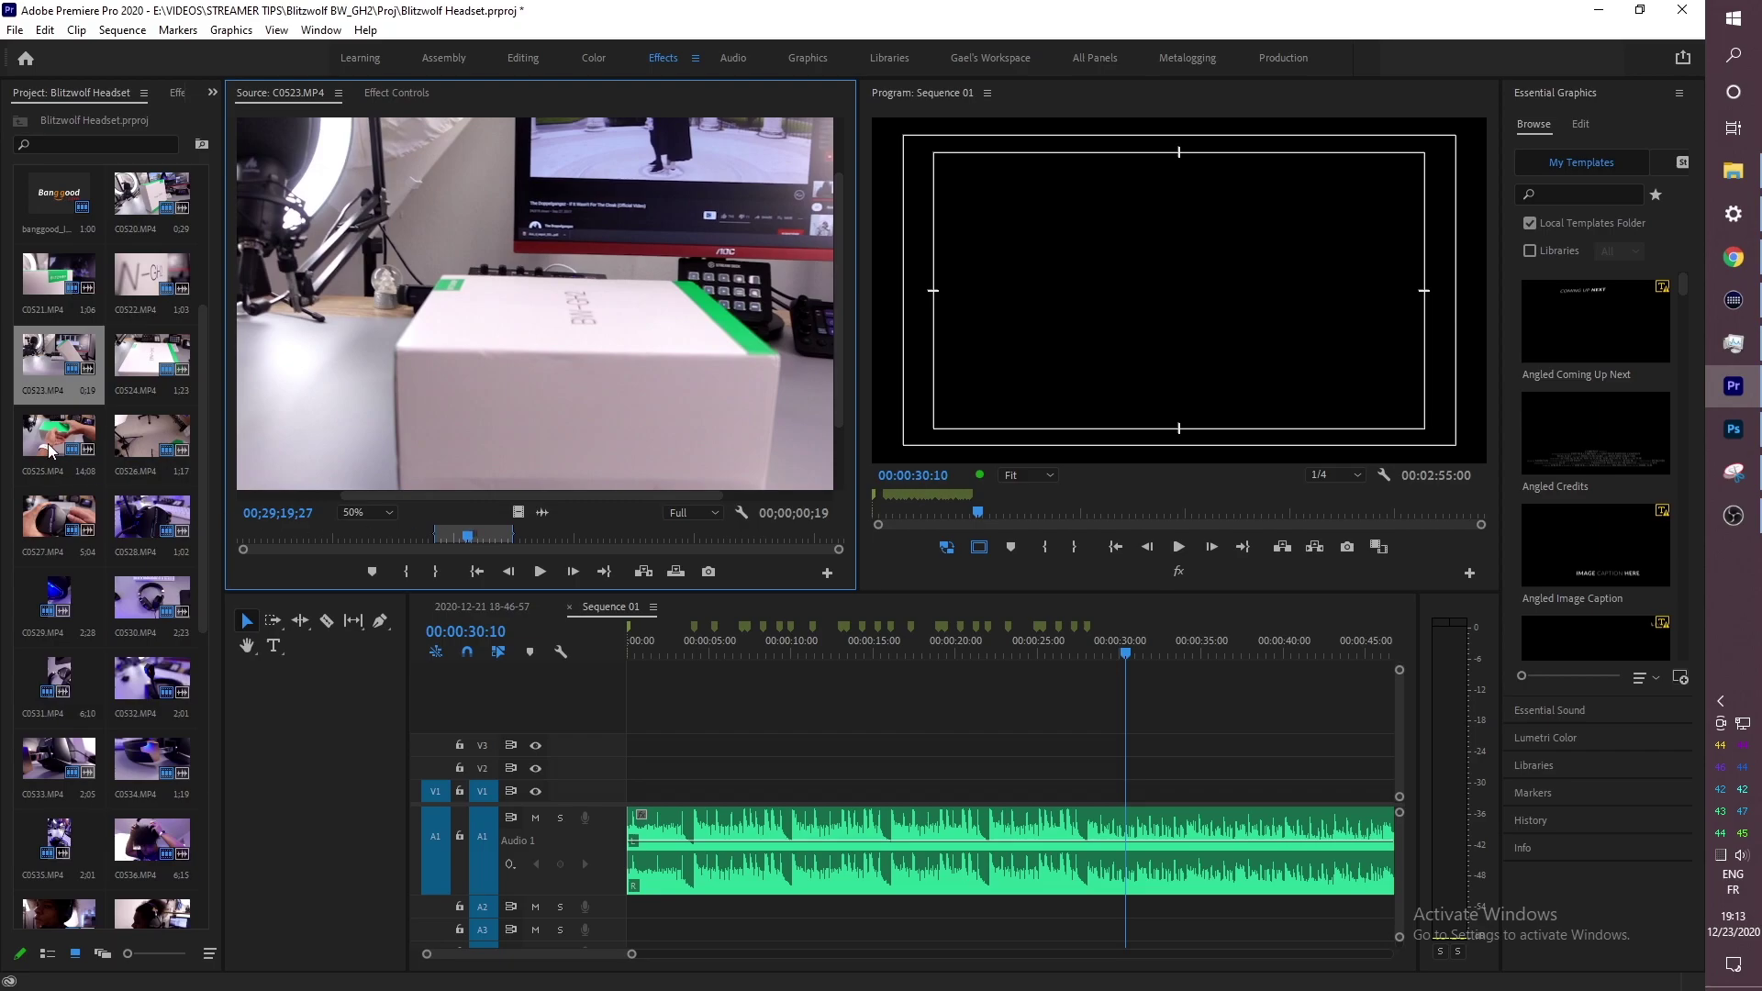
drag(137, 441, 422, 487)
drag(354, 533, 425, 537)
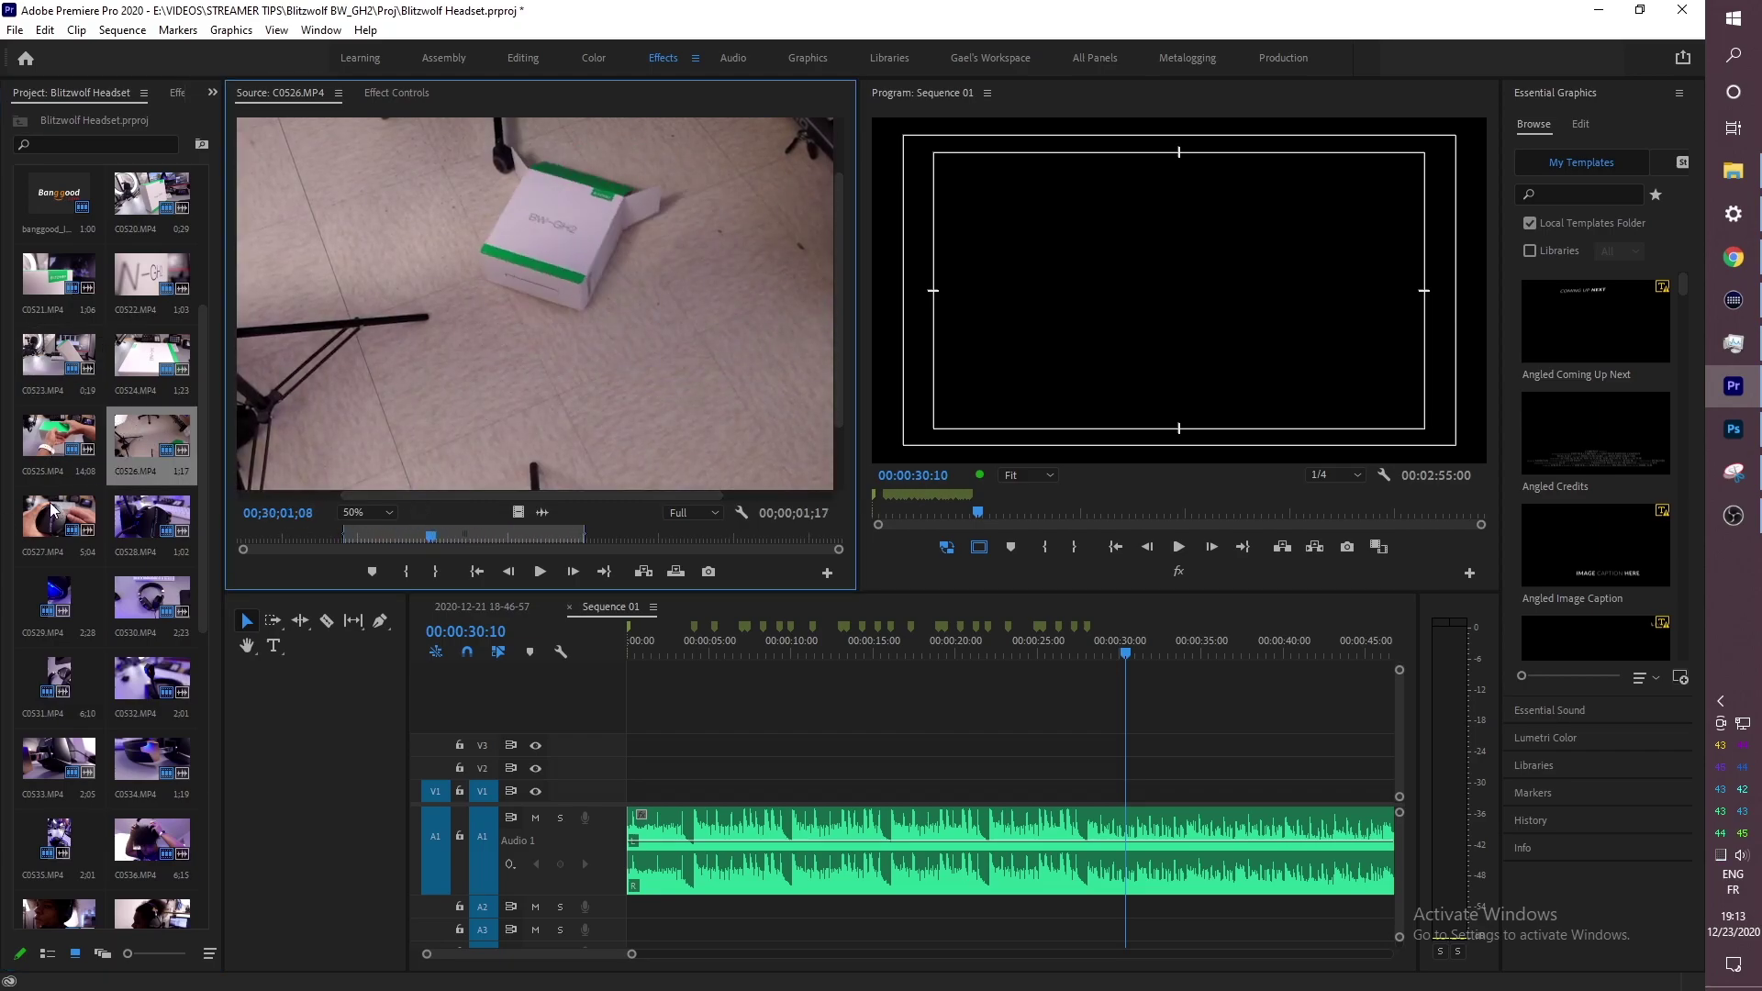
drag(53, 510, 508, 367)
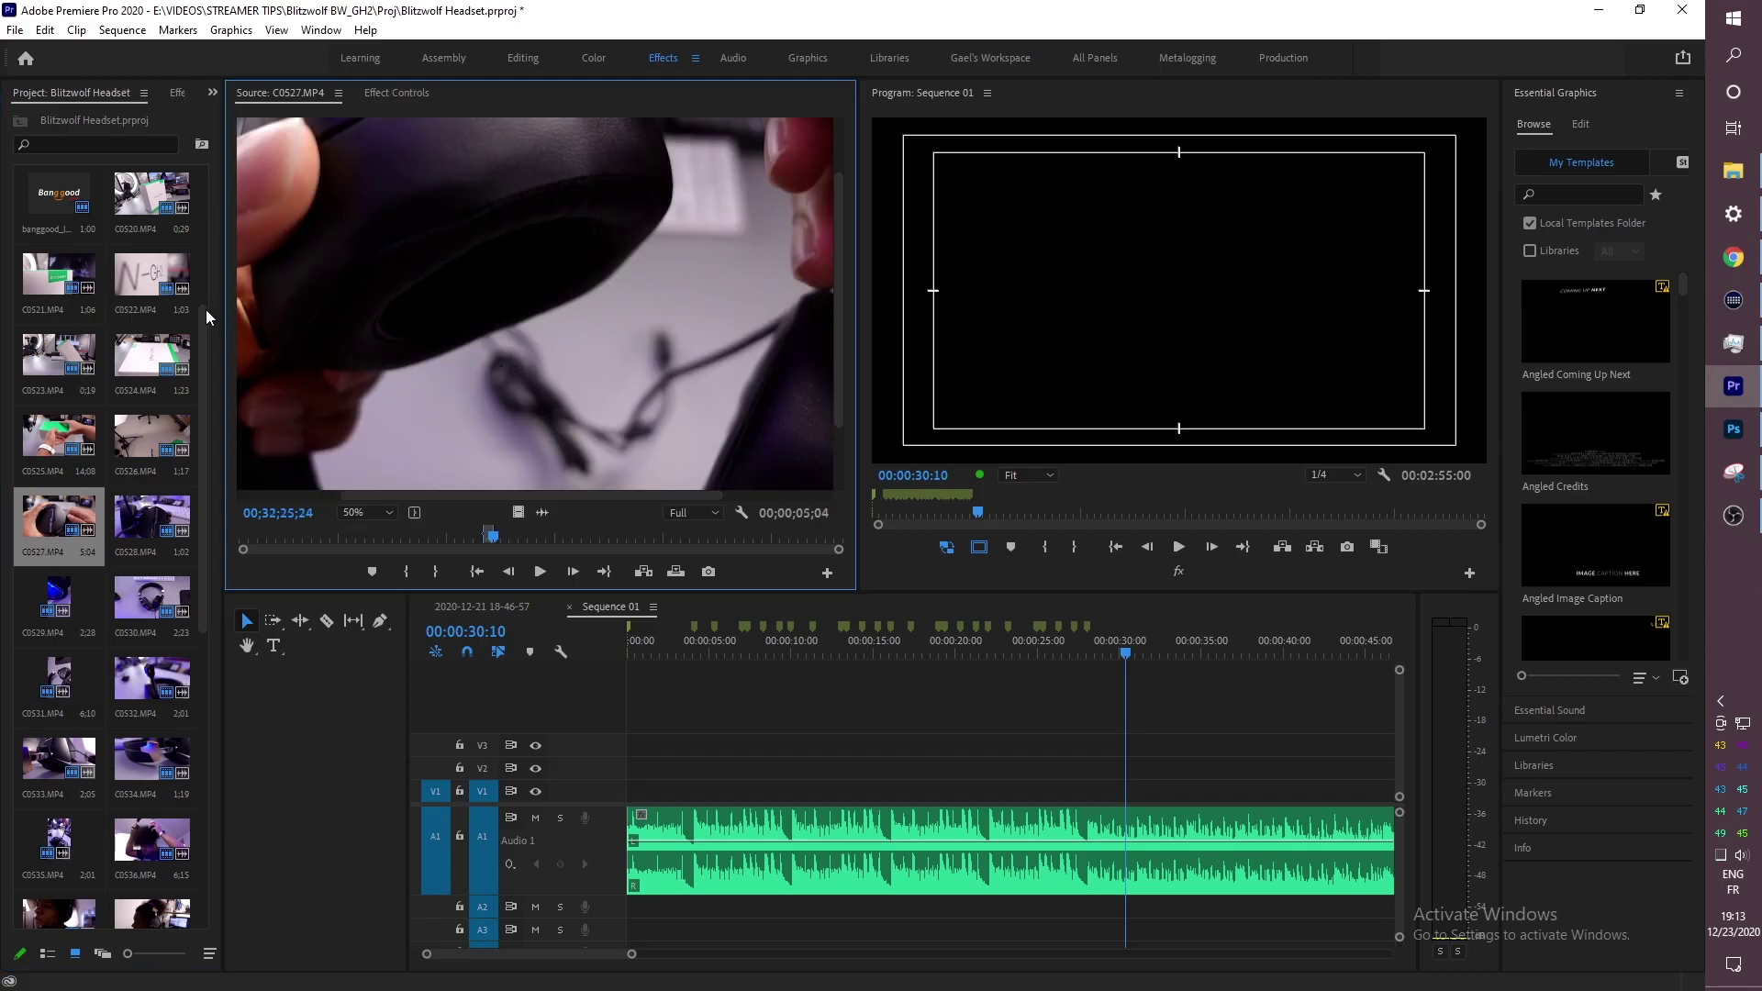
Step: Review clips C0530, C0529, C0531 and C0532 in the Source monitor, checking their marked ranges
drag(139, 604, 403, 440)
drag(58, 596, 422, 393)
drag(342, 549, 462, 542)
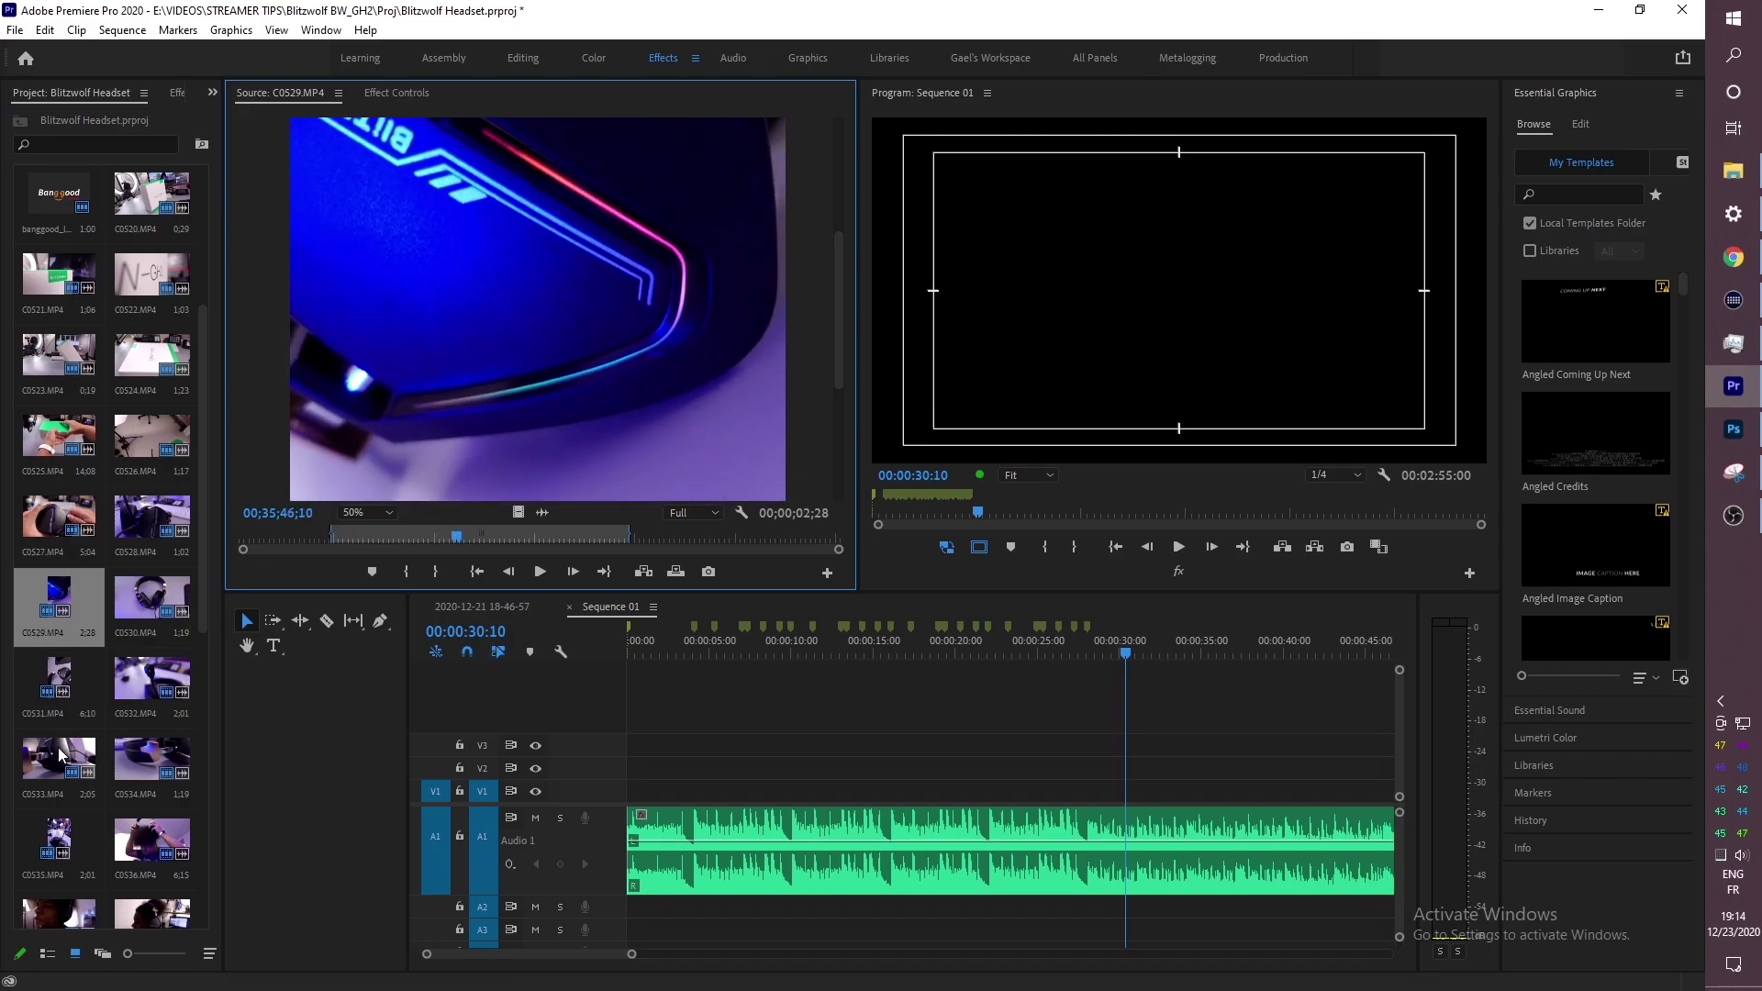
double_click(66, 678)
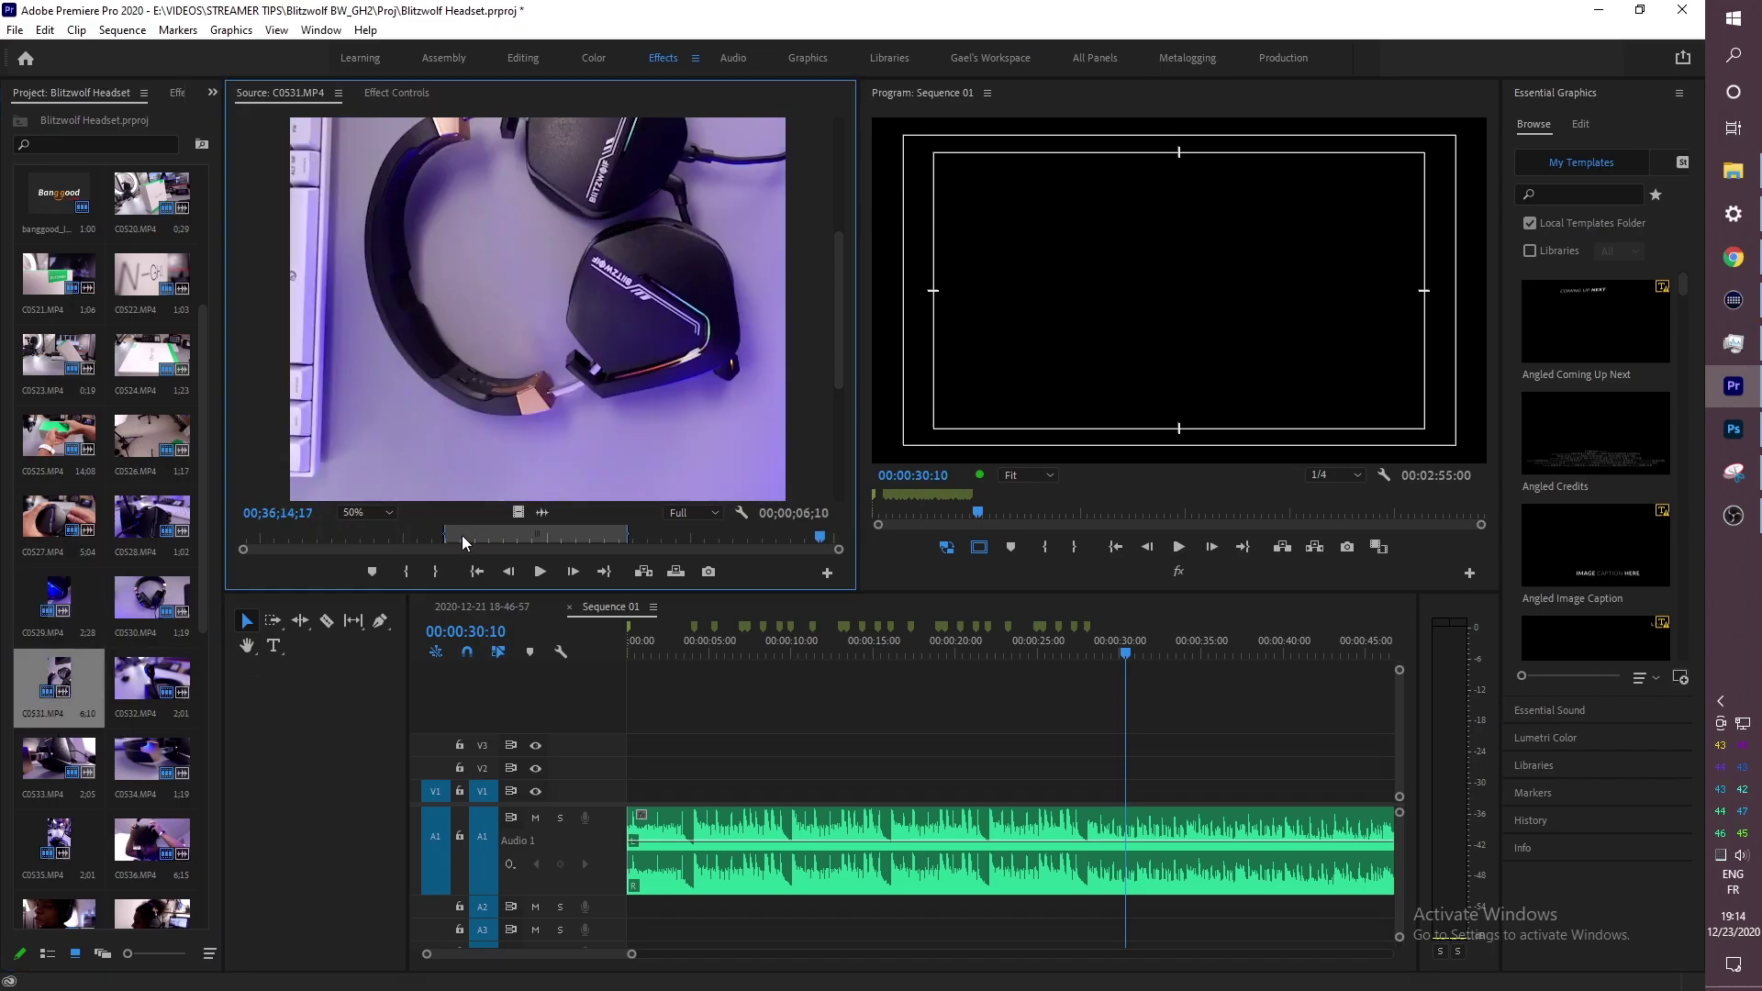
double_click(152, 679)
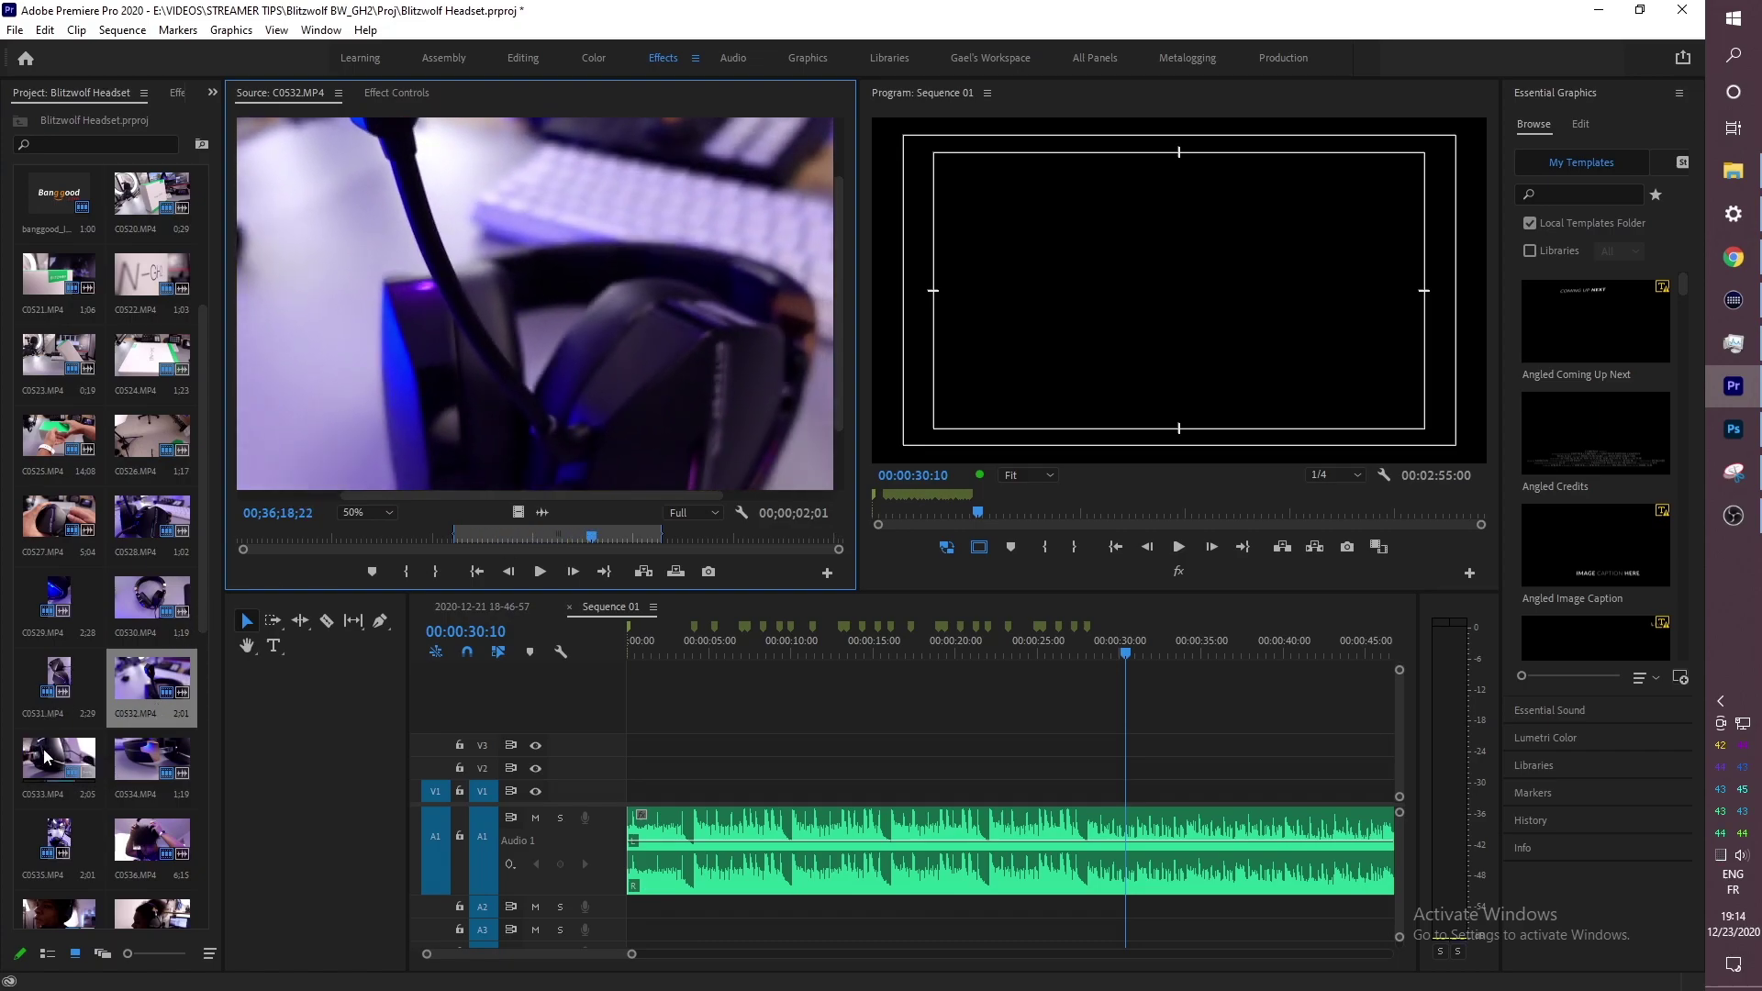
Step: Preview clips C0534 and C0535 in the Source monitor and scrub through C0535's marked range
double_click(151, 758)
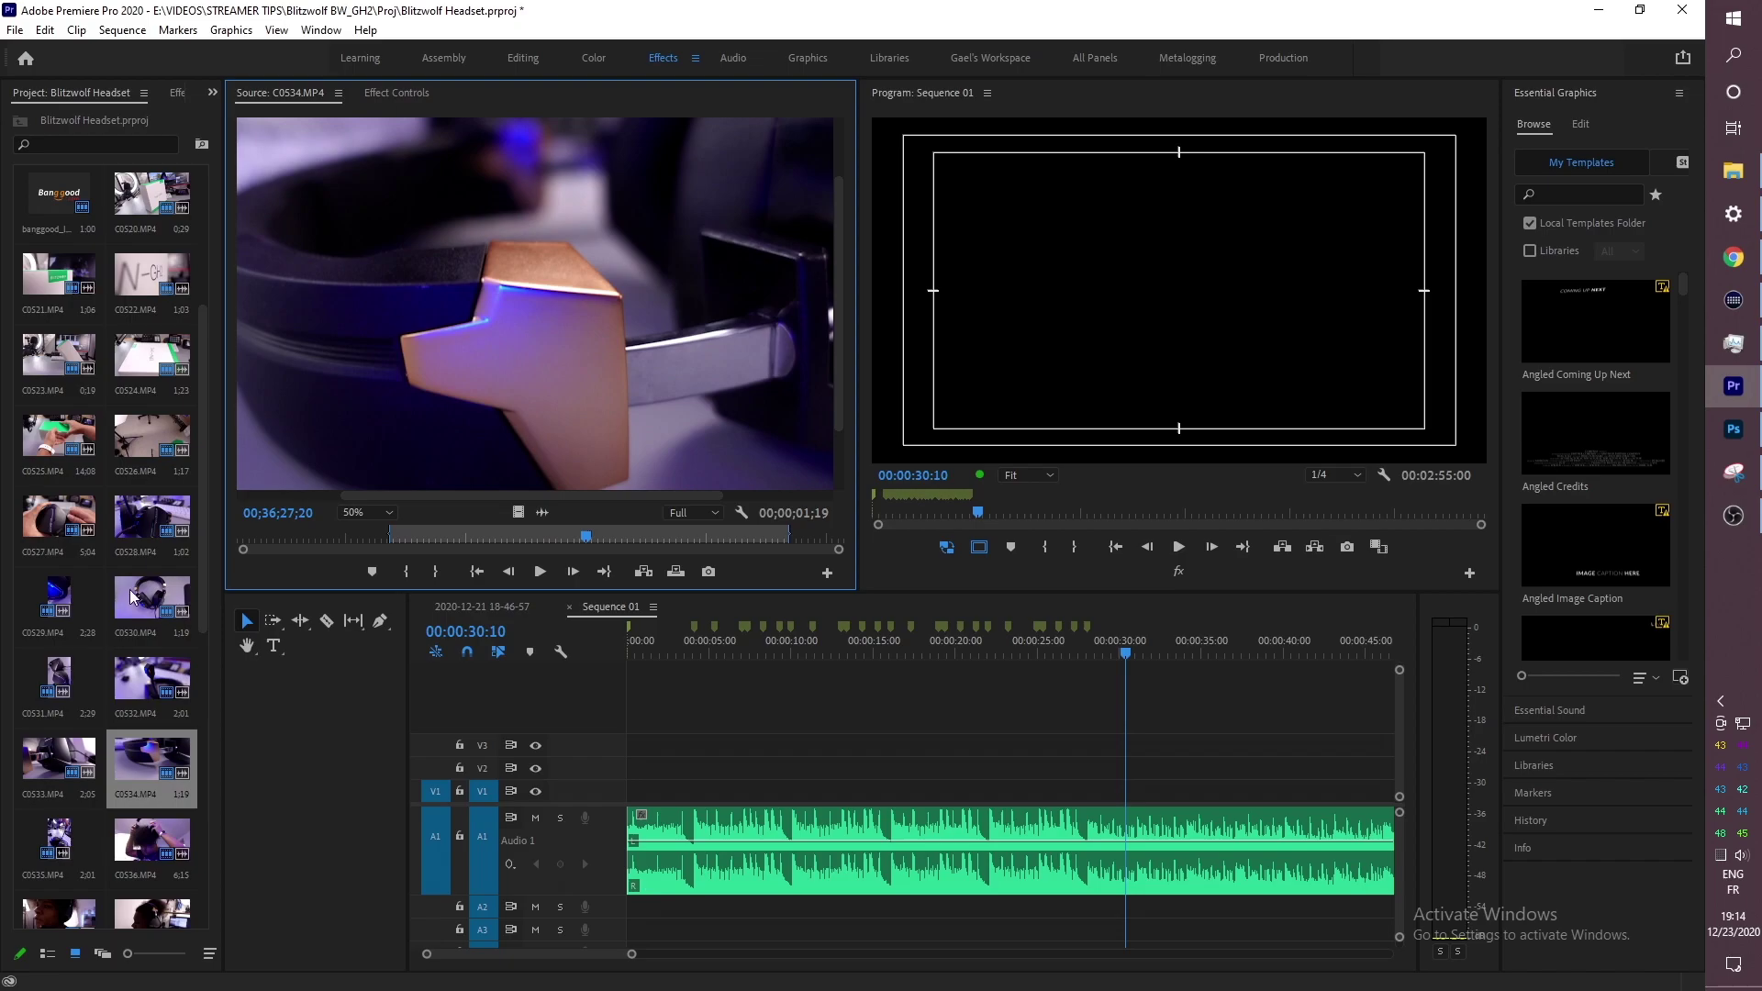
scroll(129, 606, down, 2)
double_click(56, 676)
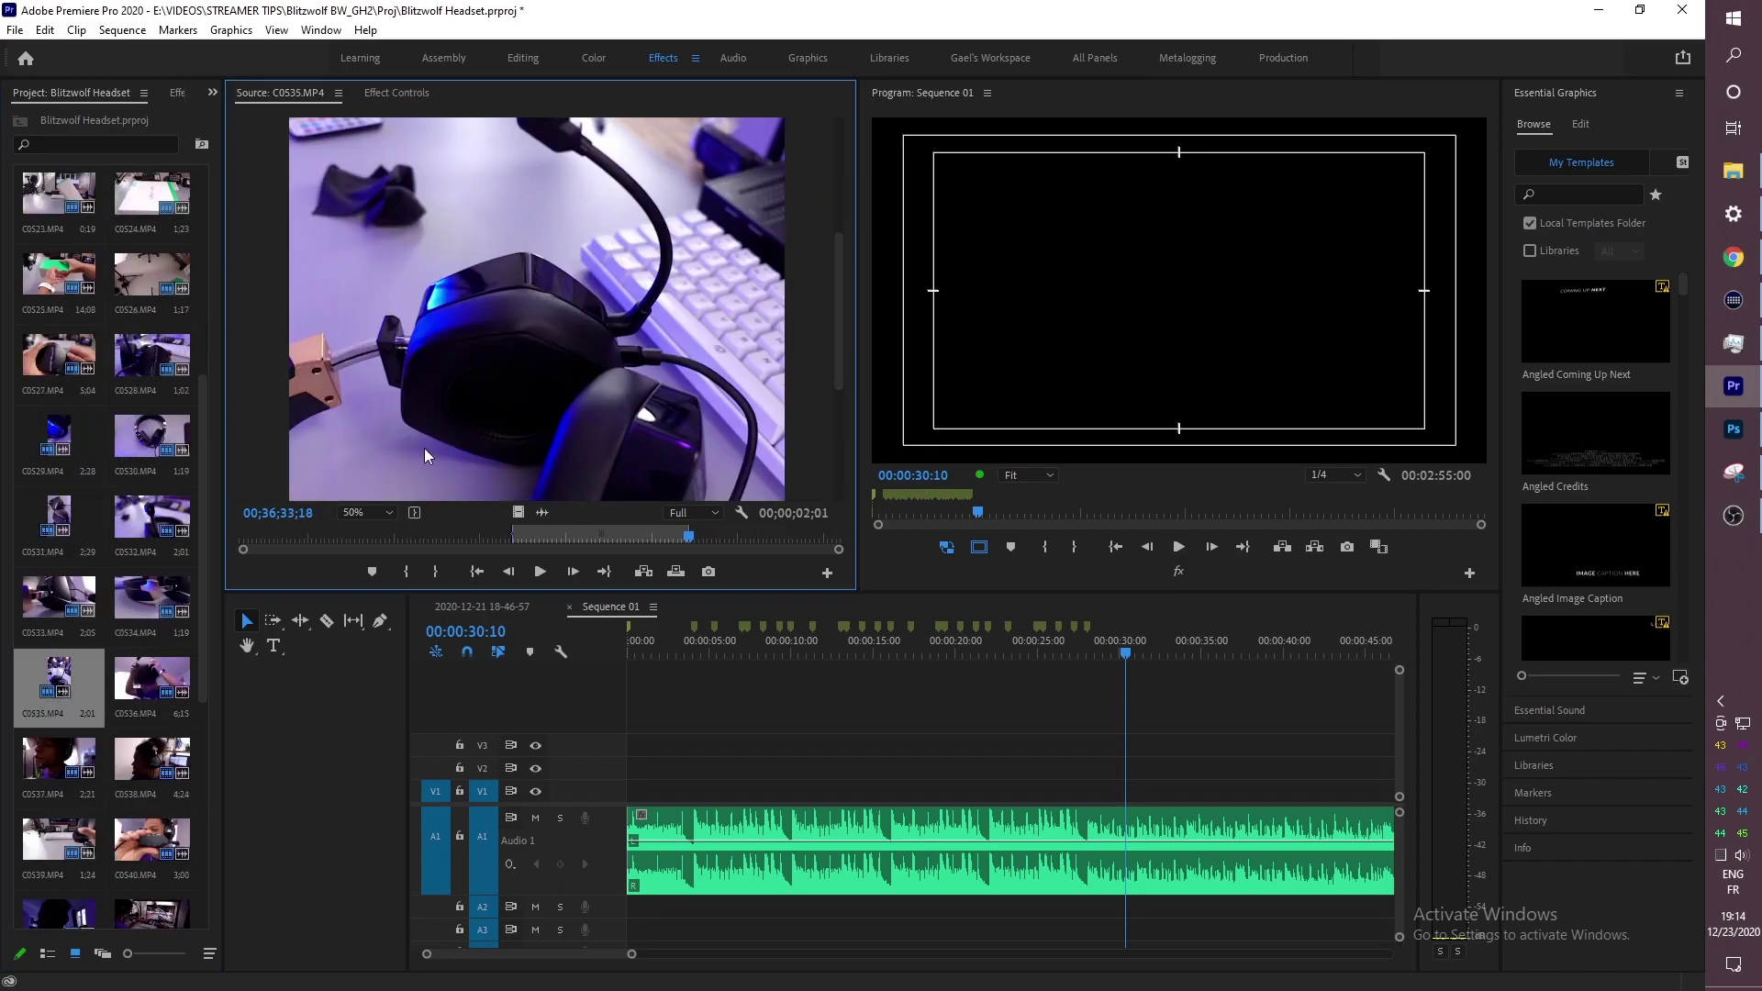
mouse_move(566, 534)
mouse_down()
mouse_move(536, 536)
mouse_move(592, 536)
mouse_move(540, 538)
mouse_move(562, 537)
mouse_up()
drag(844, 289, 823, 321)
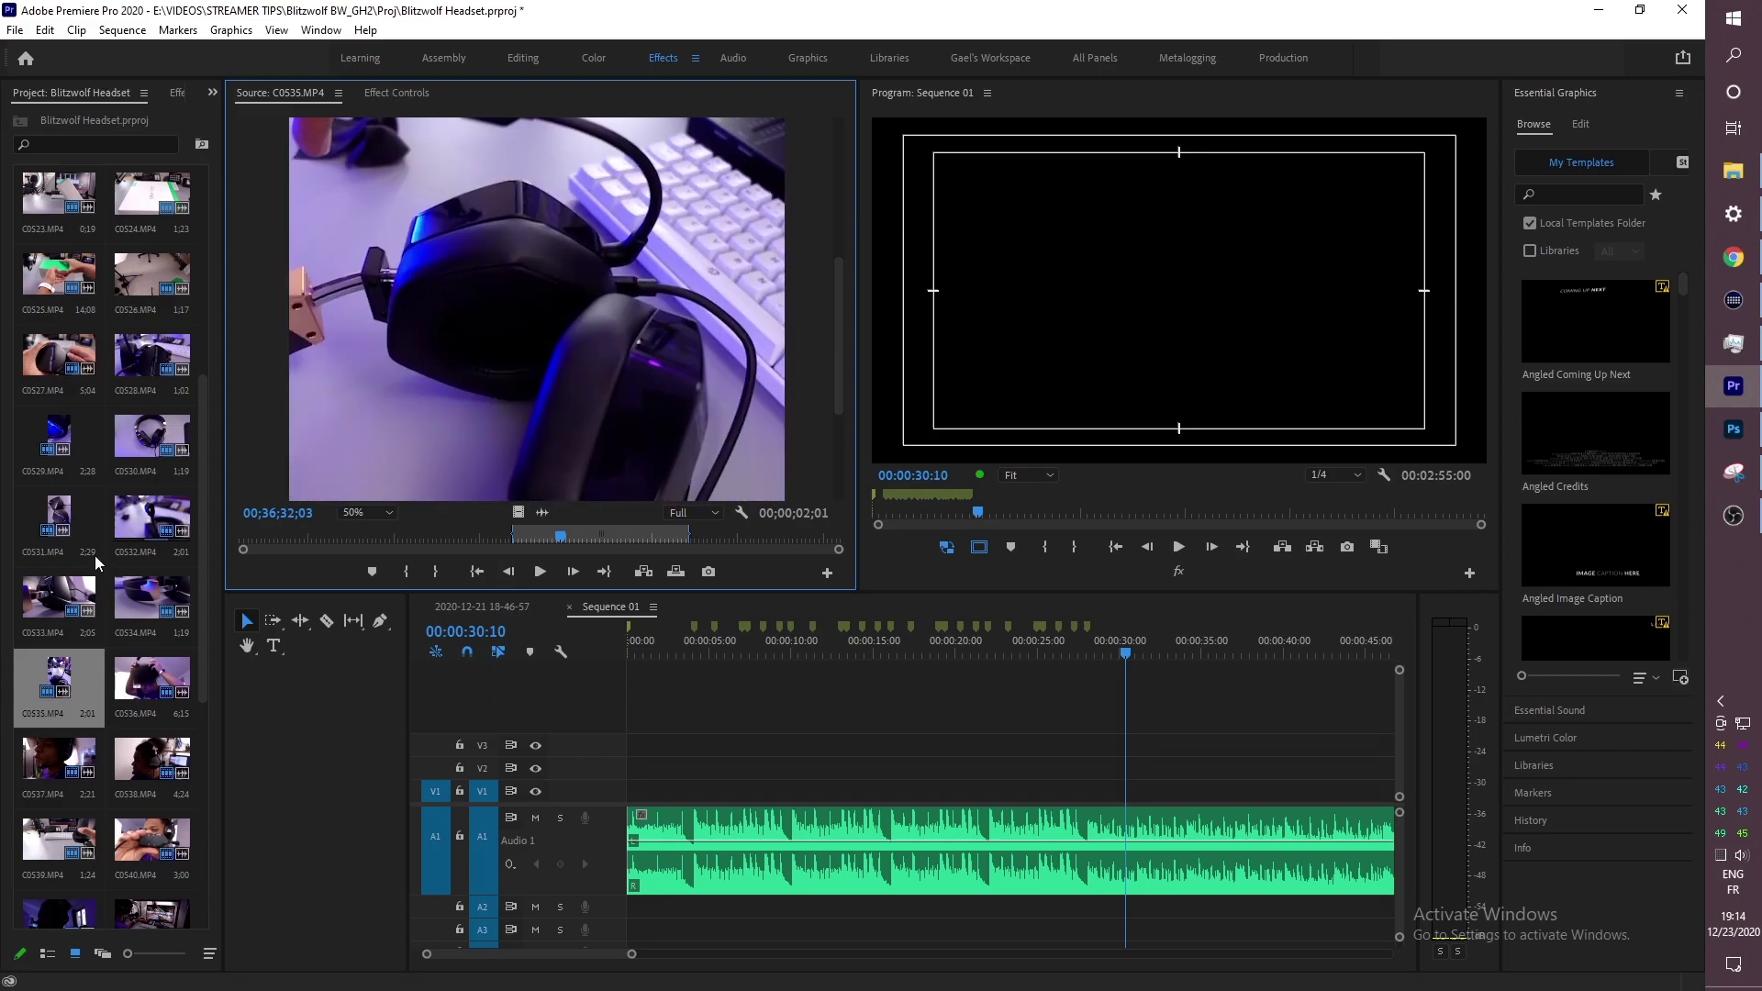
Step: Select clips C0520 through C0535 in the project bin and widen the bin to show more clips per row
scroll(95, 554, up, 3)
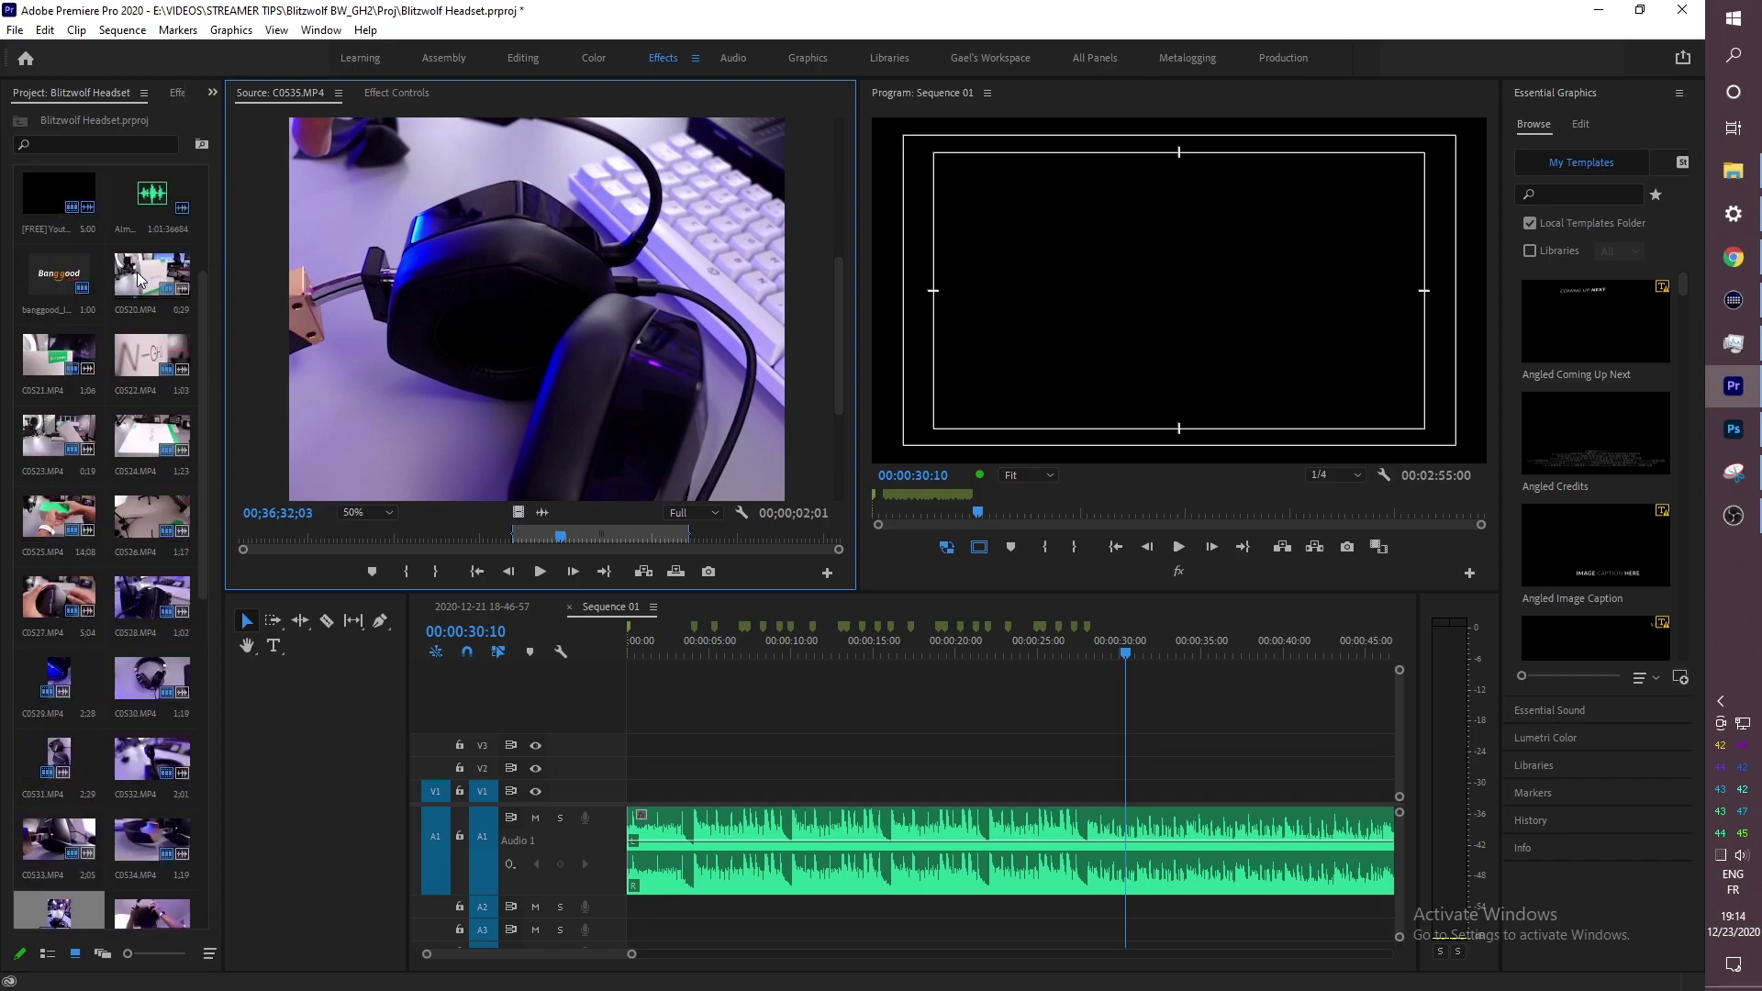
click(140, 279)
scroll(134, 527, down, 3)
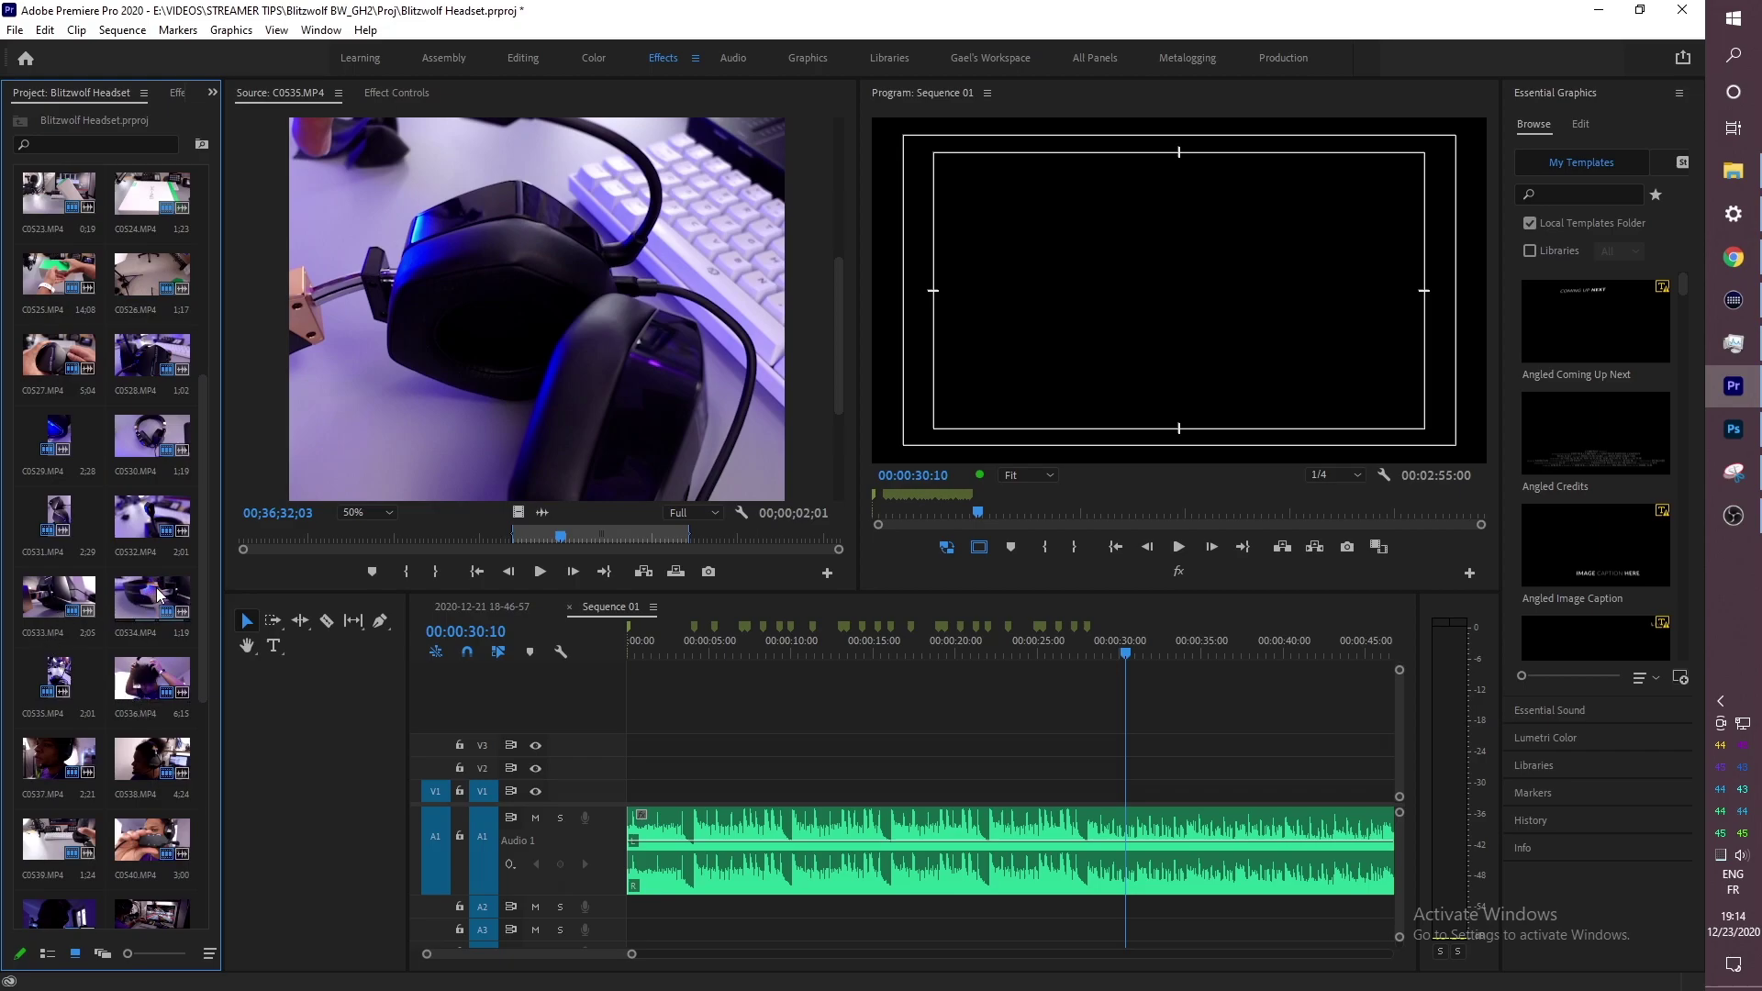
shift+click(56, 668)
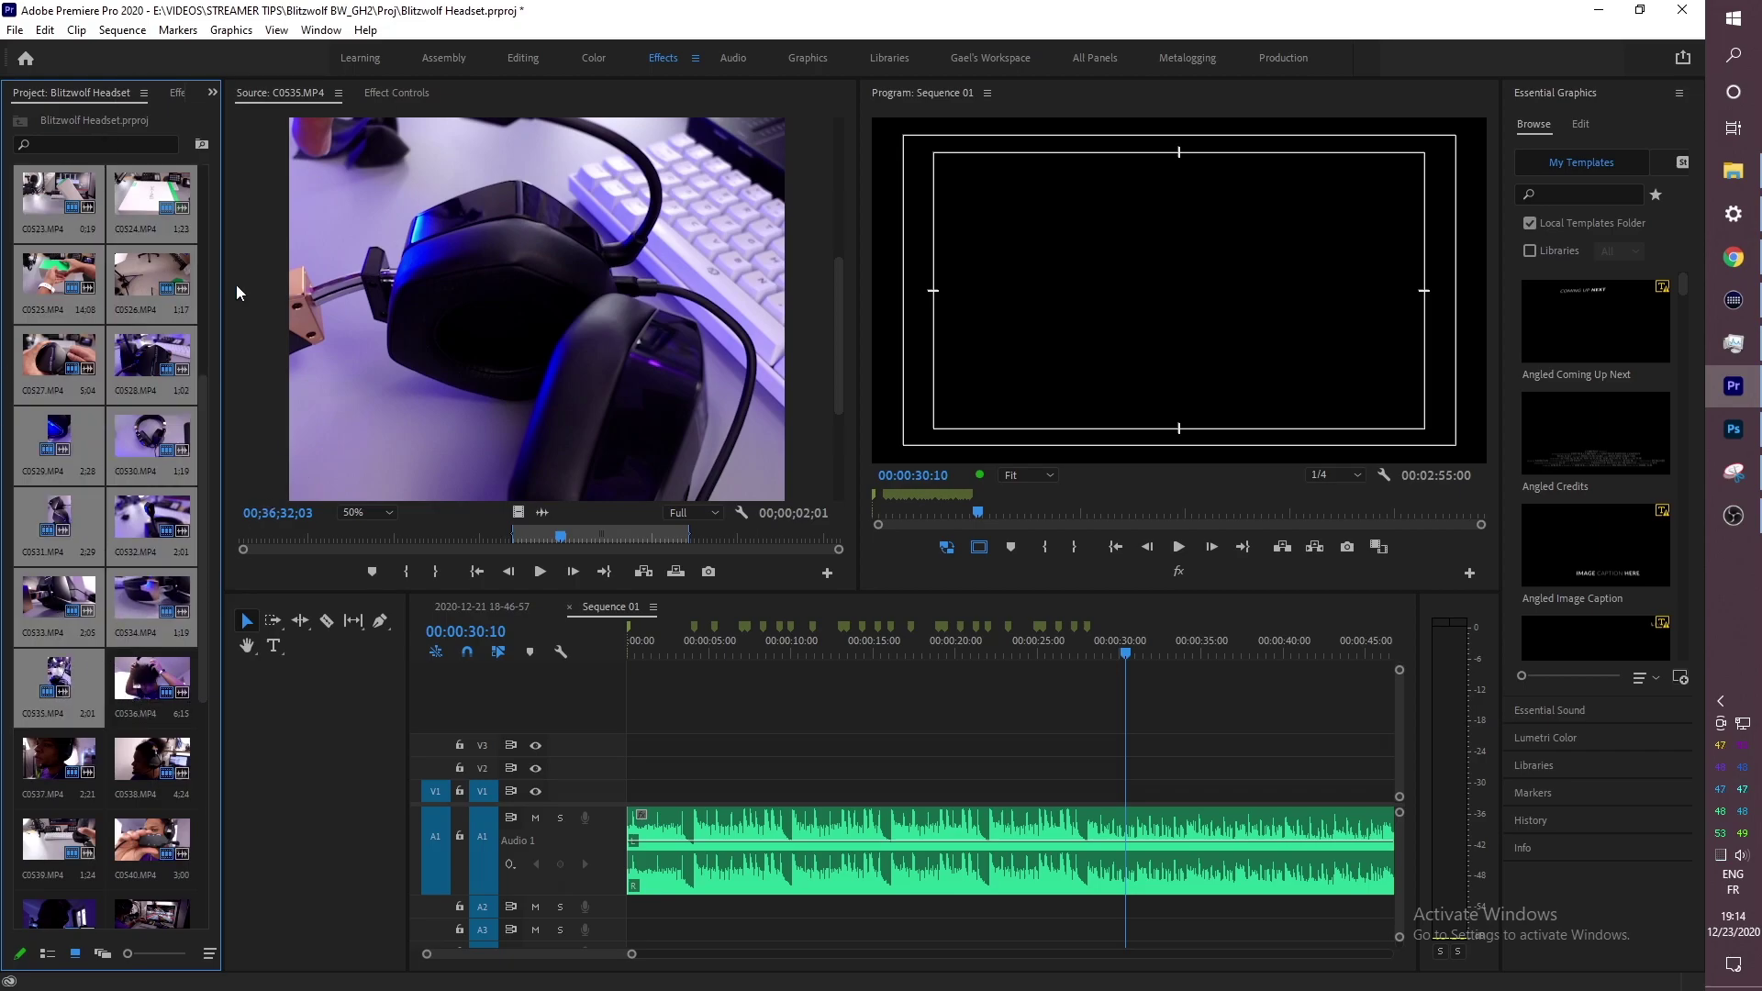
drag(225, 586, 474, 587)
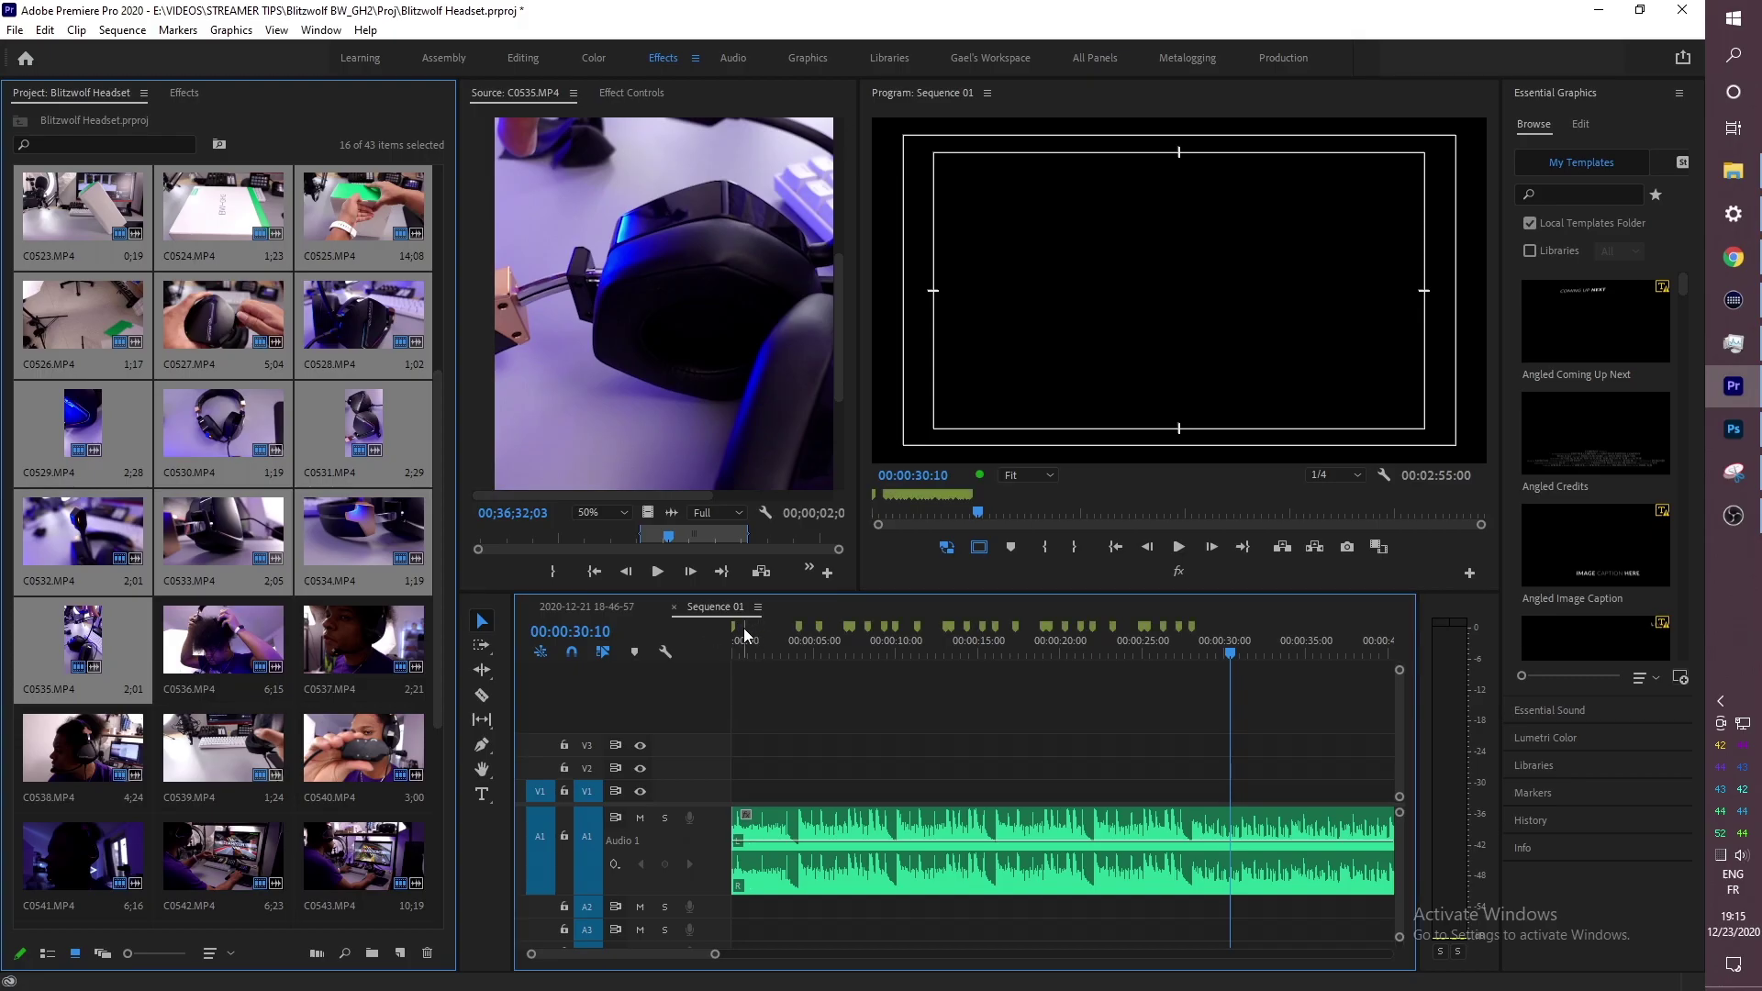
Step: Automate the selected clips to Sequence 01 from its start, in selection order at unnumbered markers, using Overwrite Edit and ignoring audio
drag(743, 628, 710, 636)
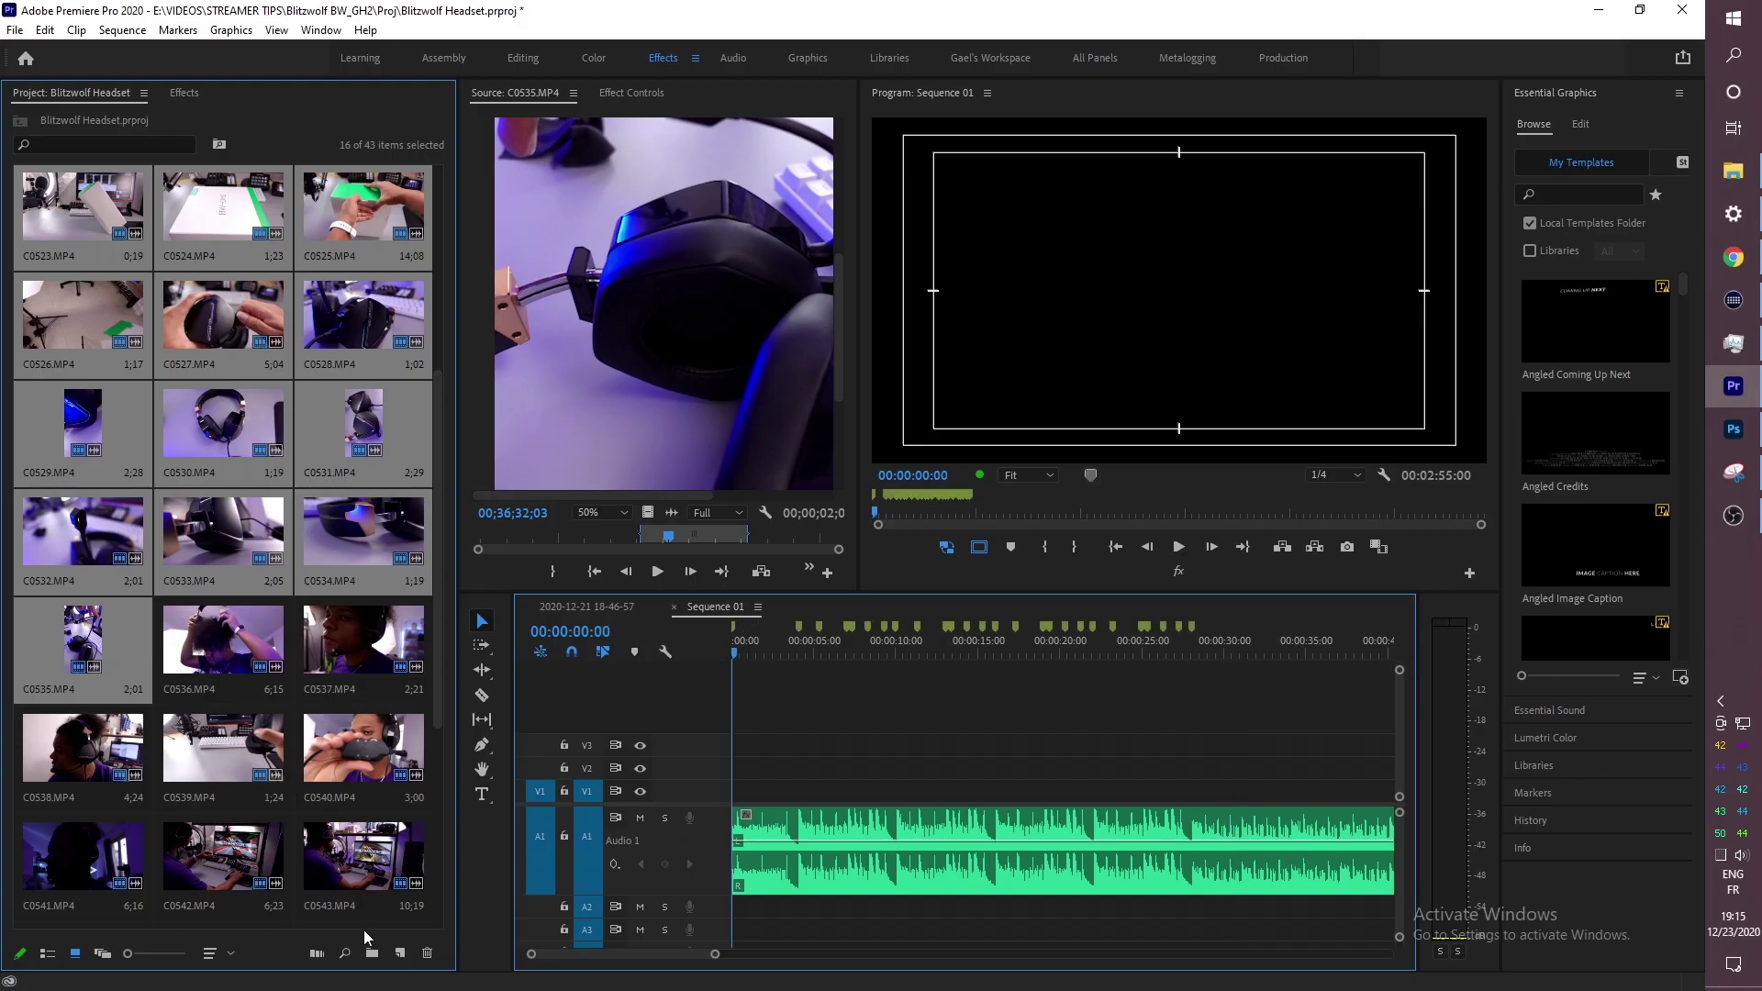
click(316, 952)
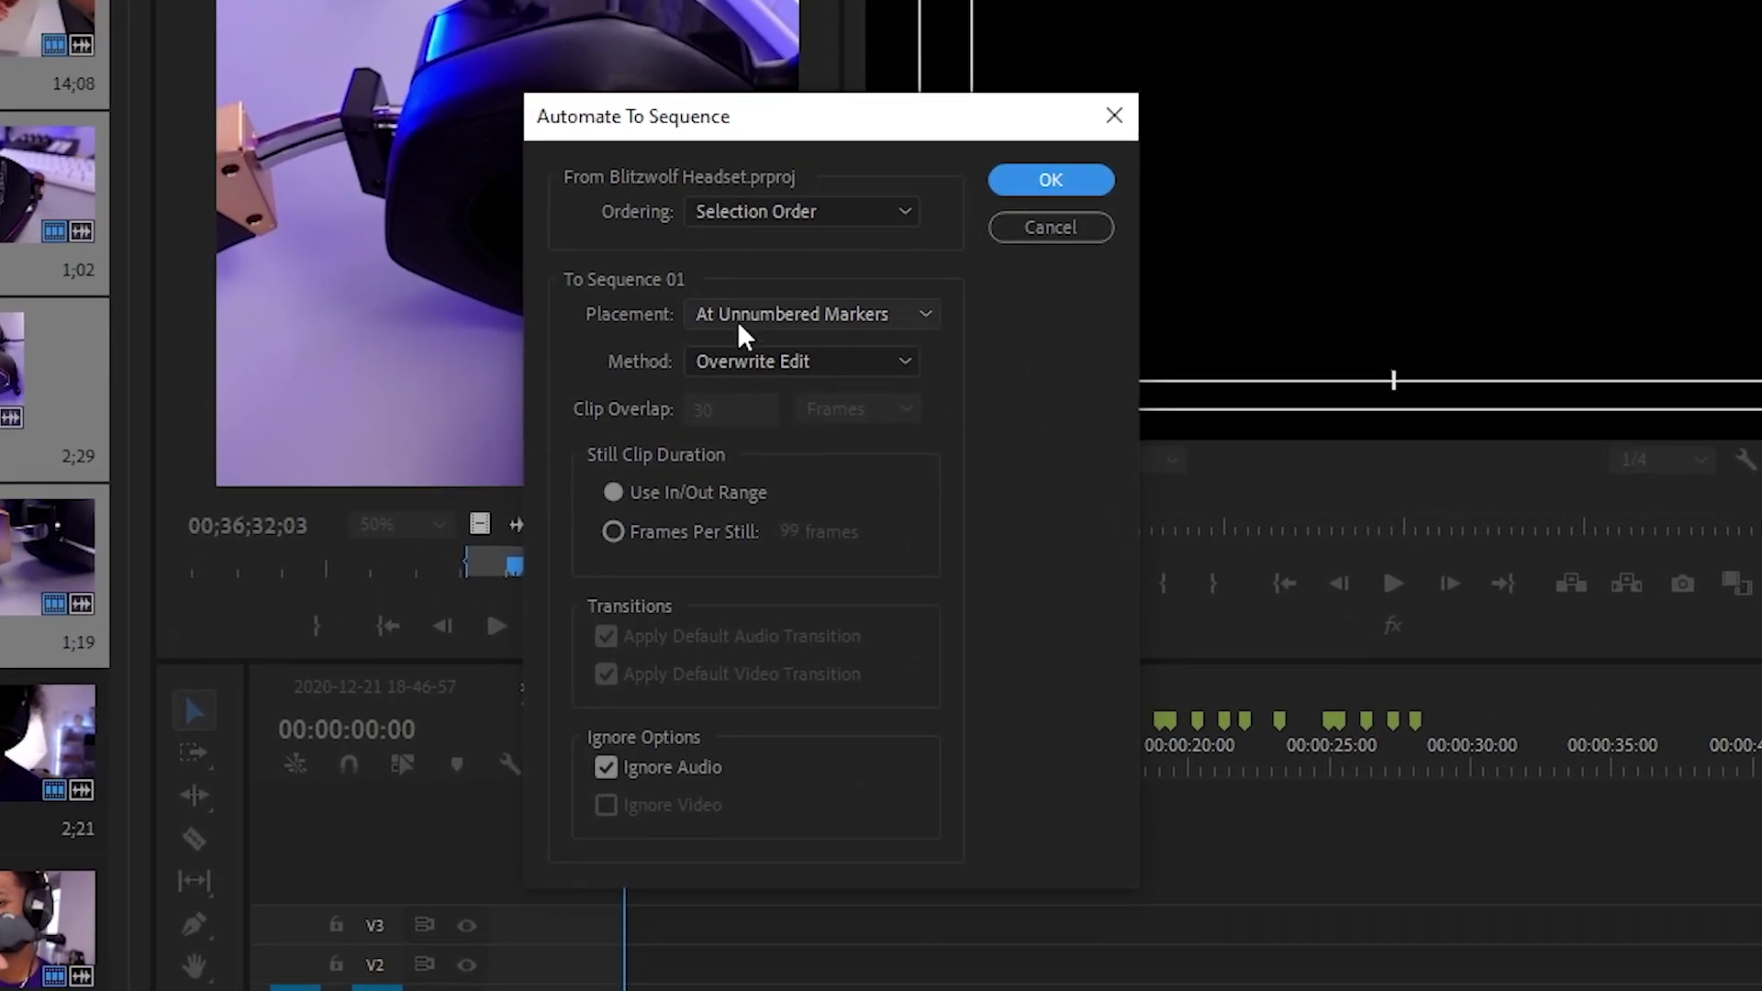
click(926, 316)
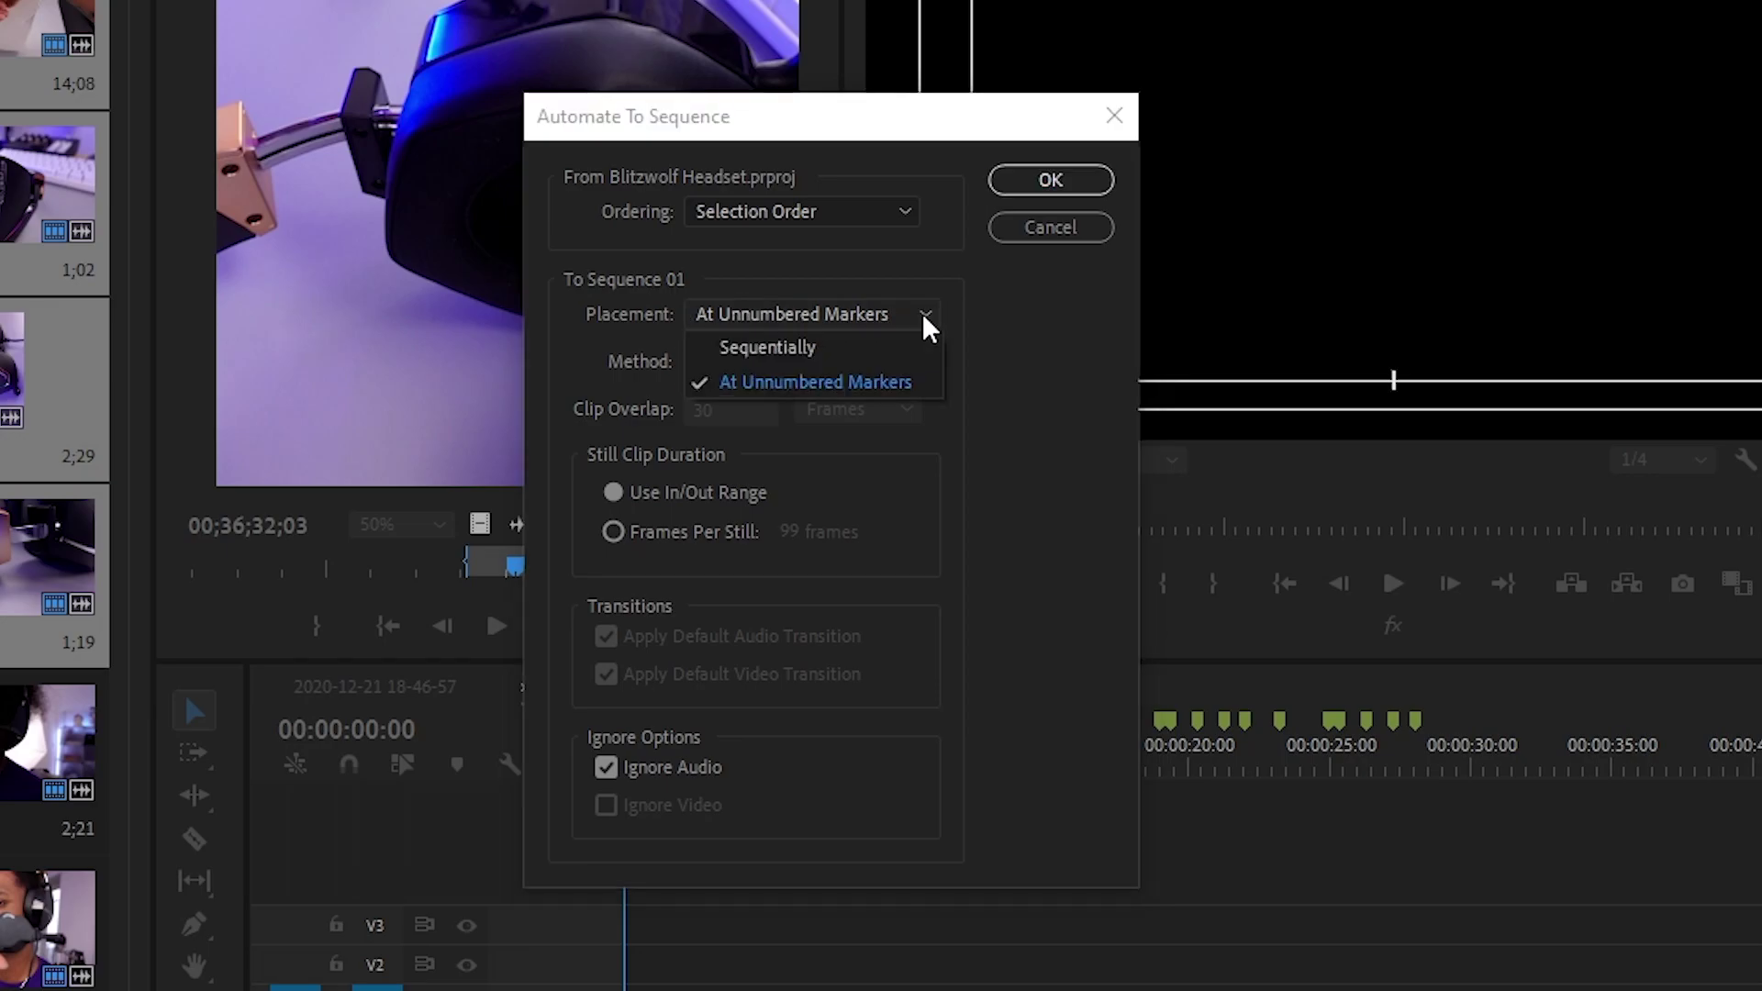
click(815, 382)
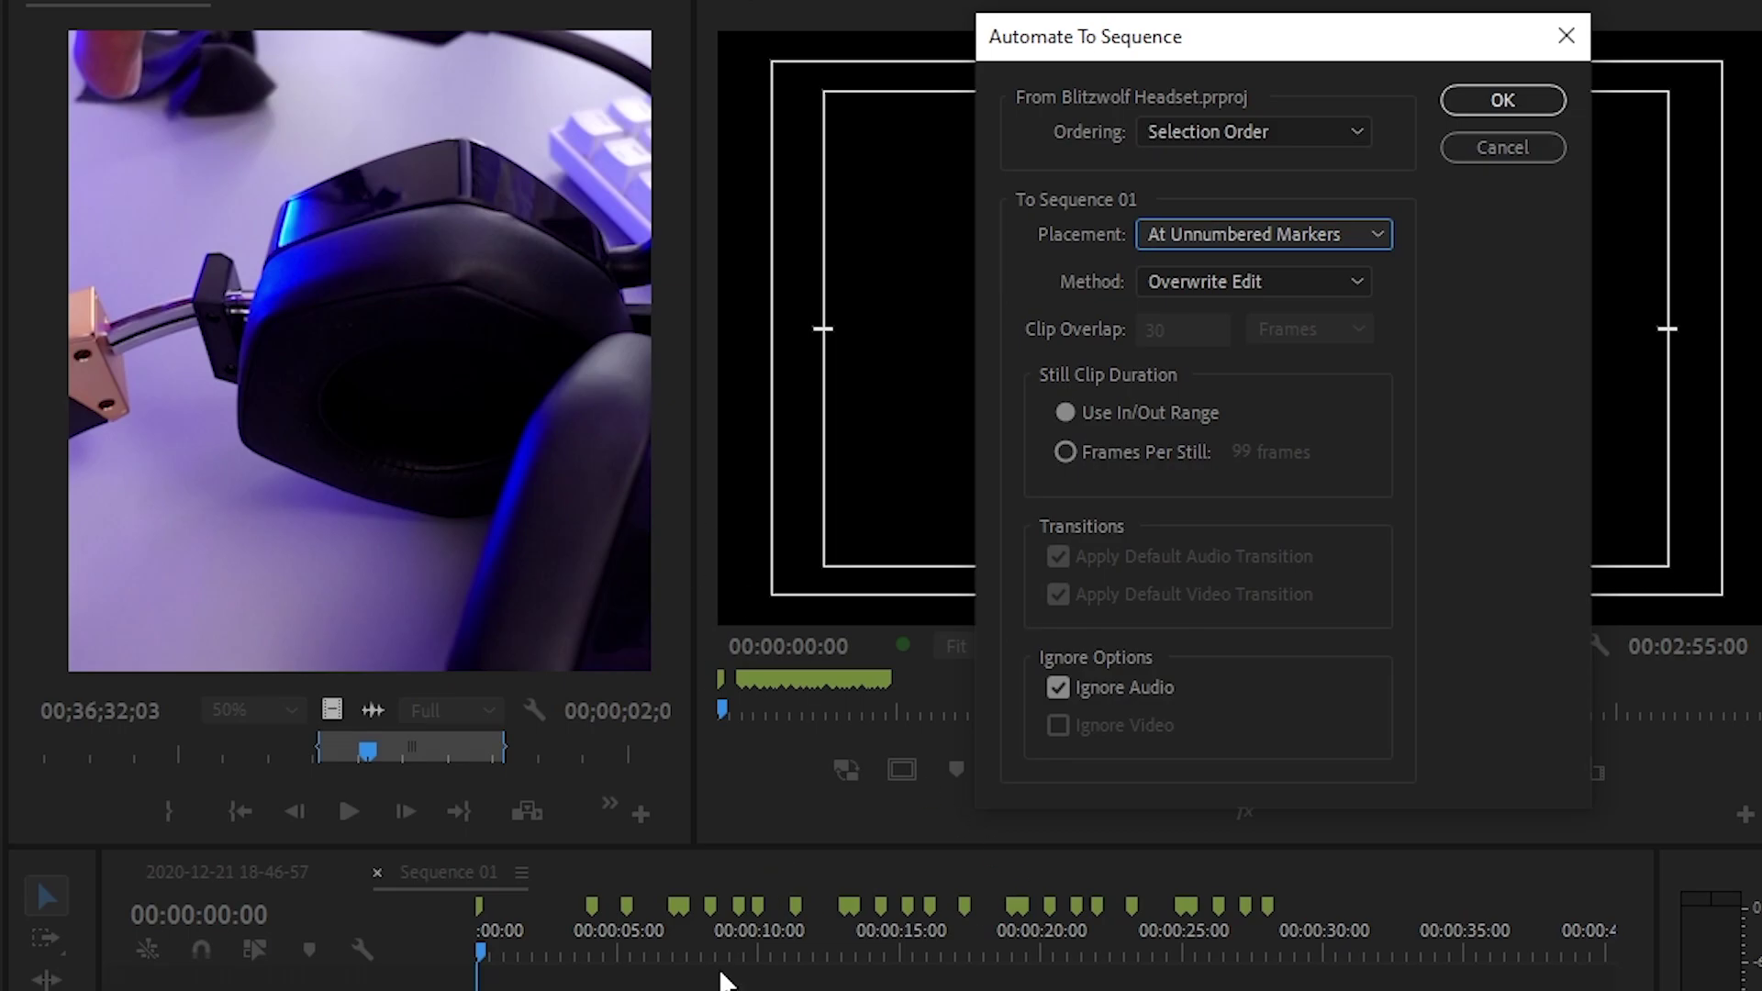
click(1346, 266)
click(1345, 266)
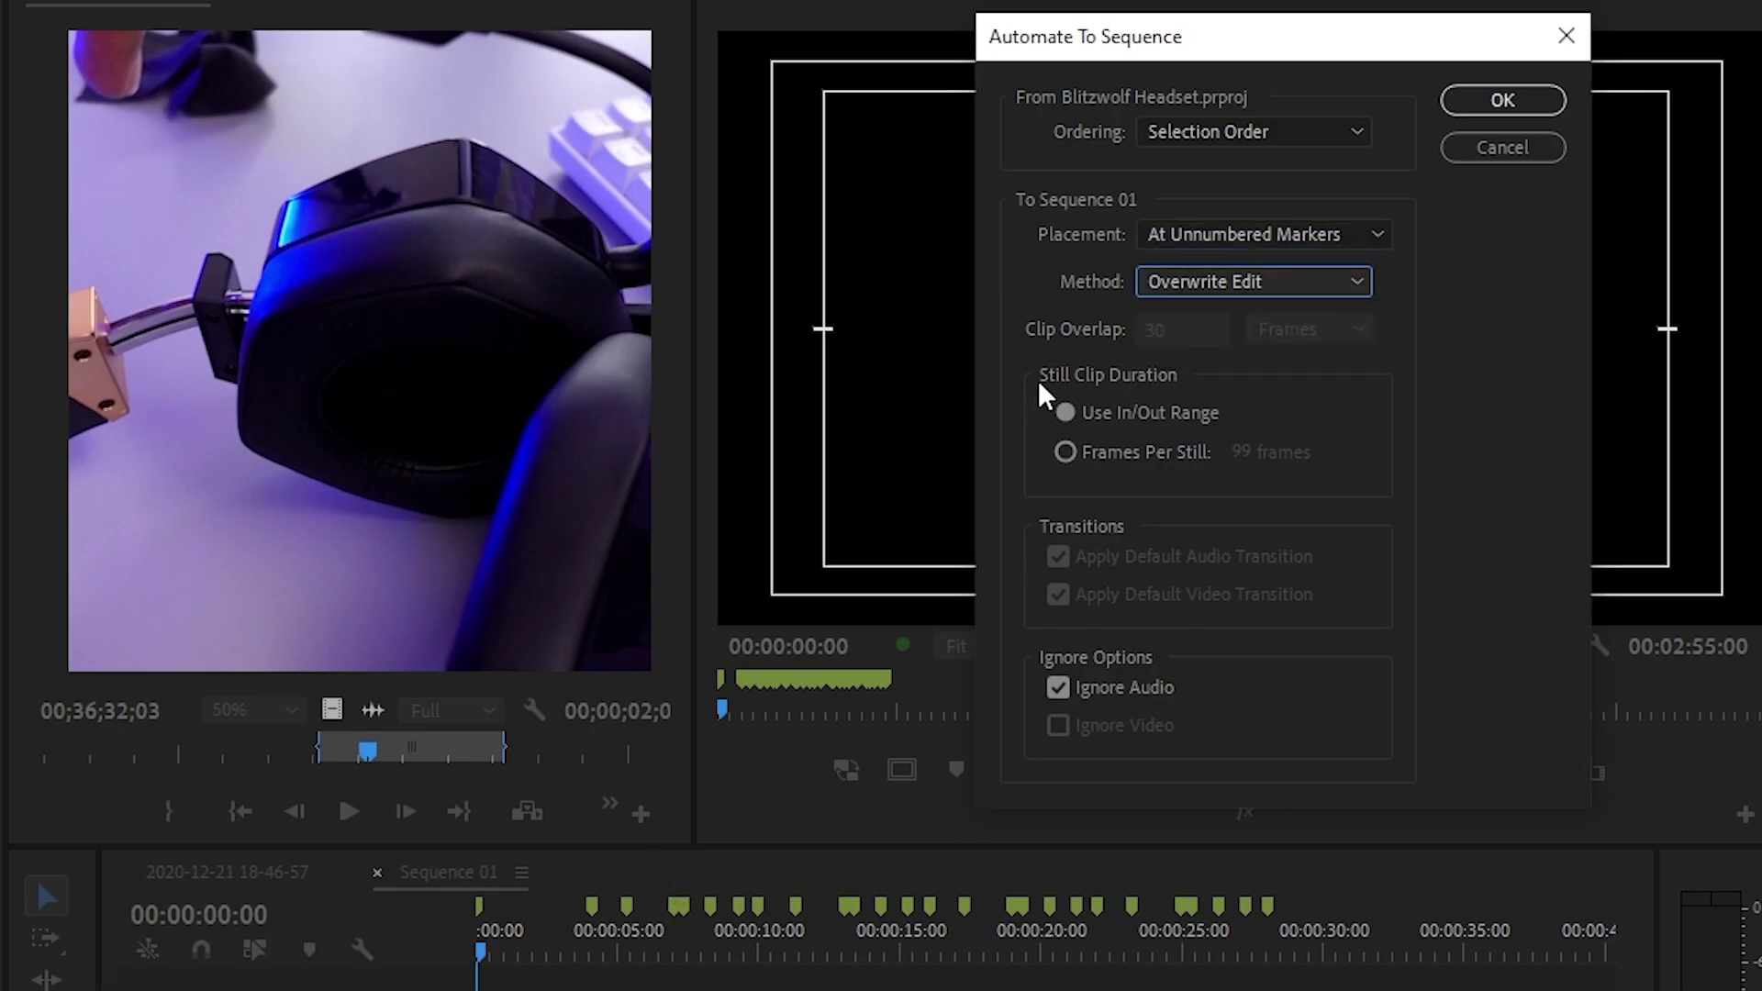
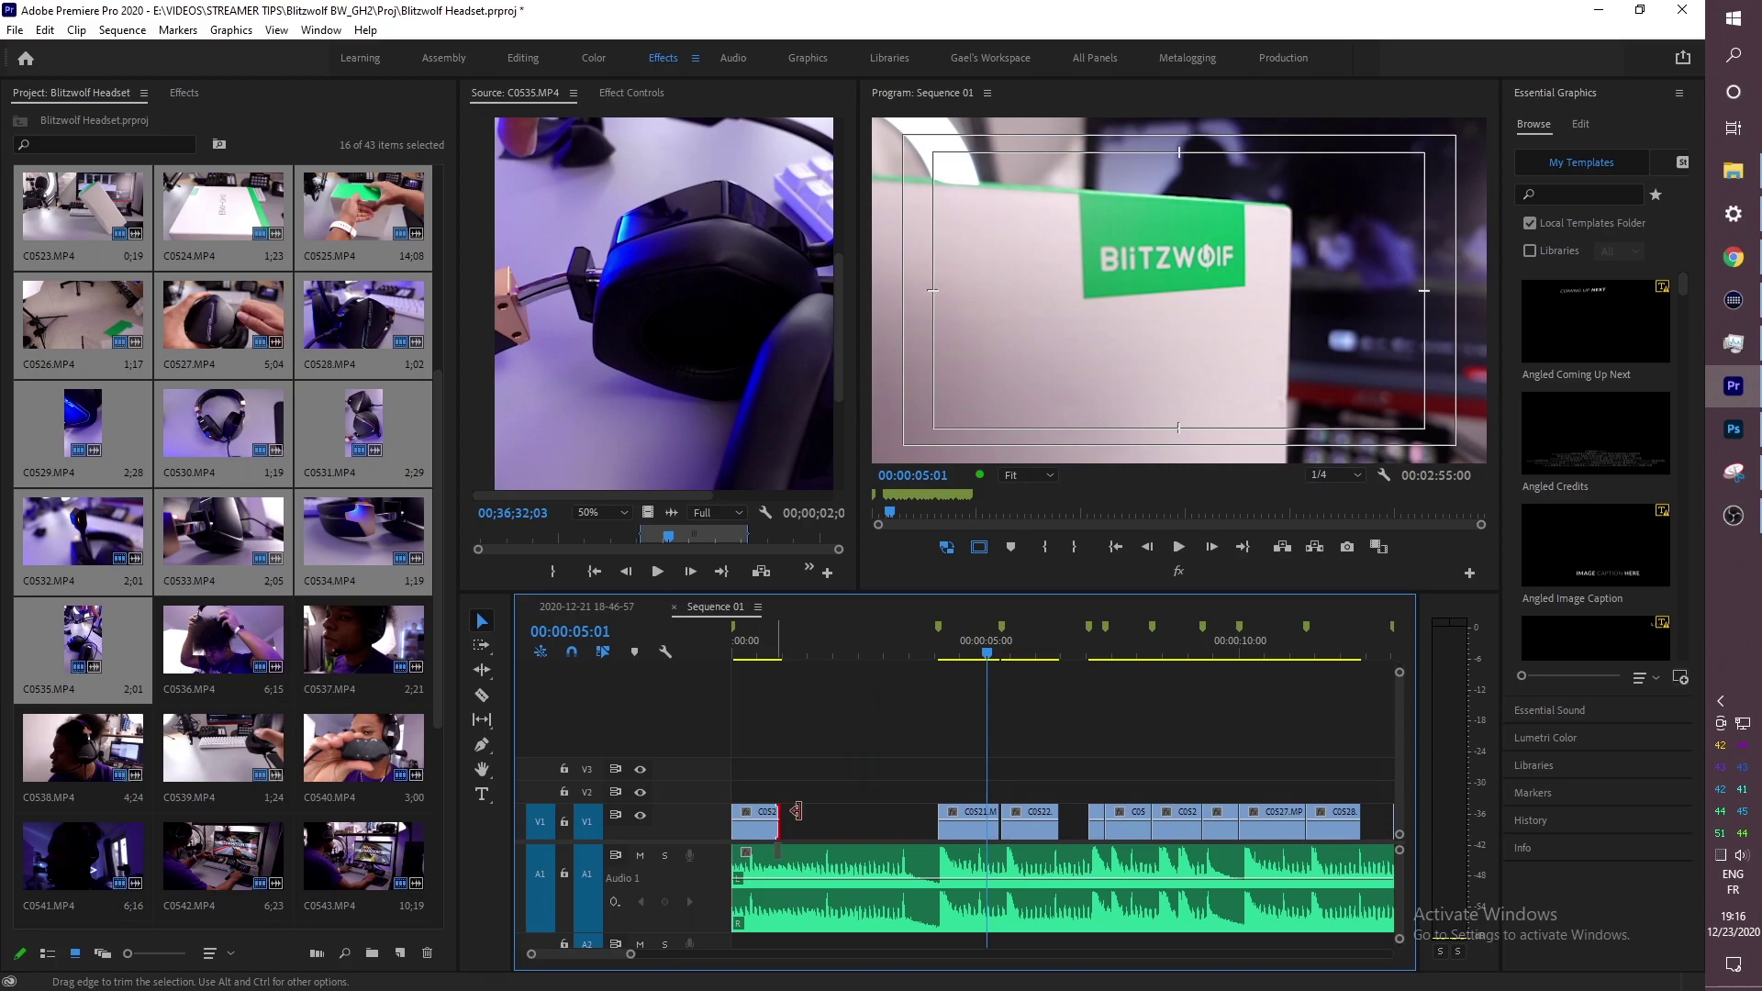
Step: Extend the ends of clips C0520, C0522 and C0528 on V1 to close the gaps before the clips that follow them
click(992, 807)
drag(1060, 812, 1092, 810)
scroll(563, 960, down, 3)
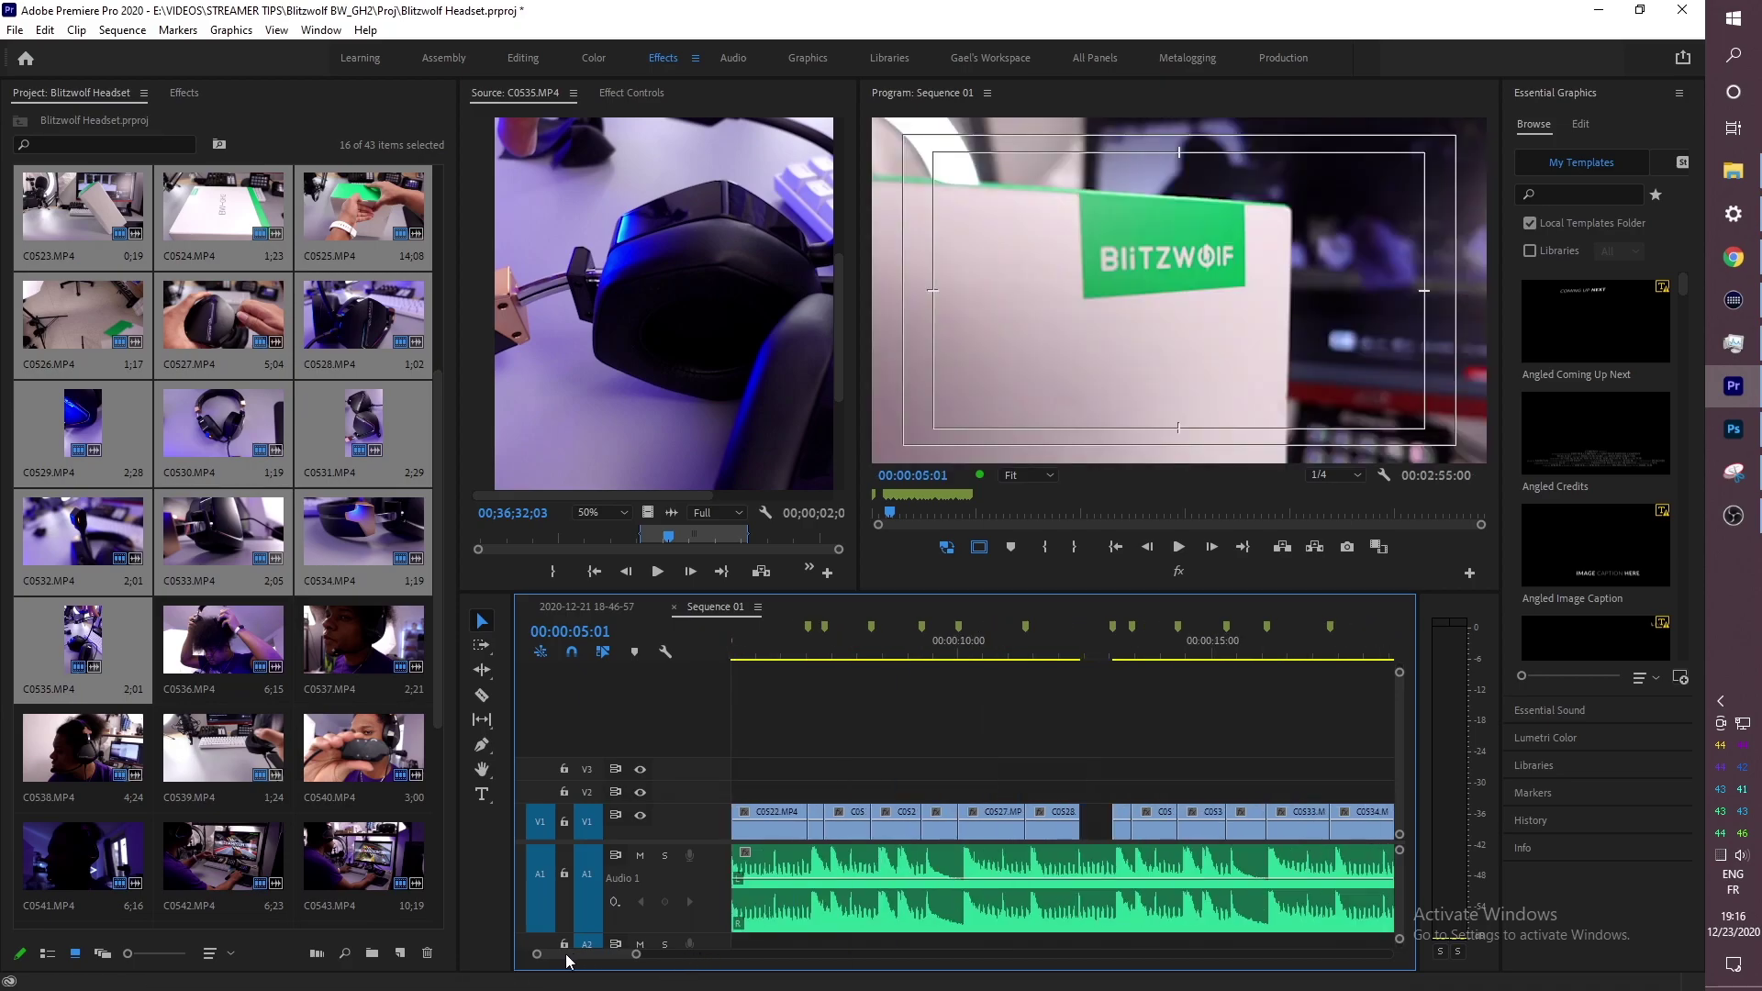
drag(1078, 812, 1105, 808)
scroll(593, 956, down, 3)
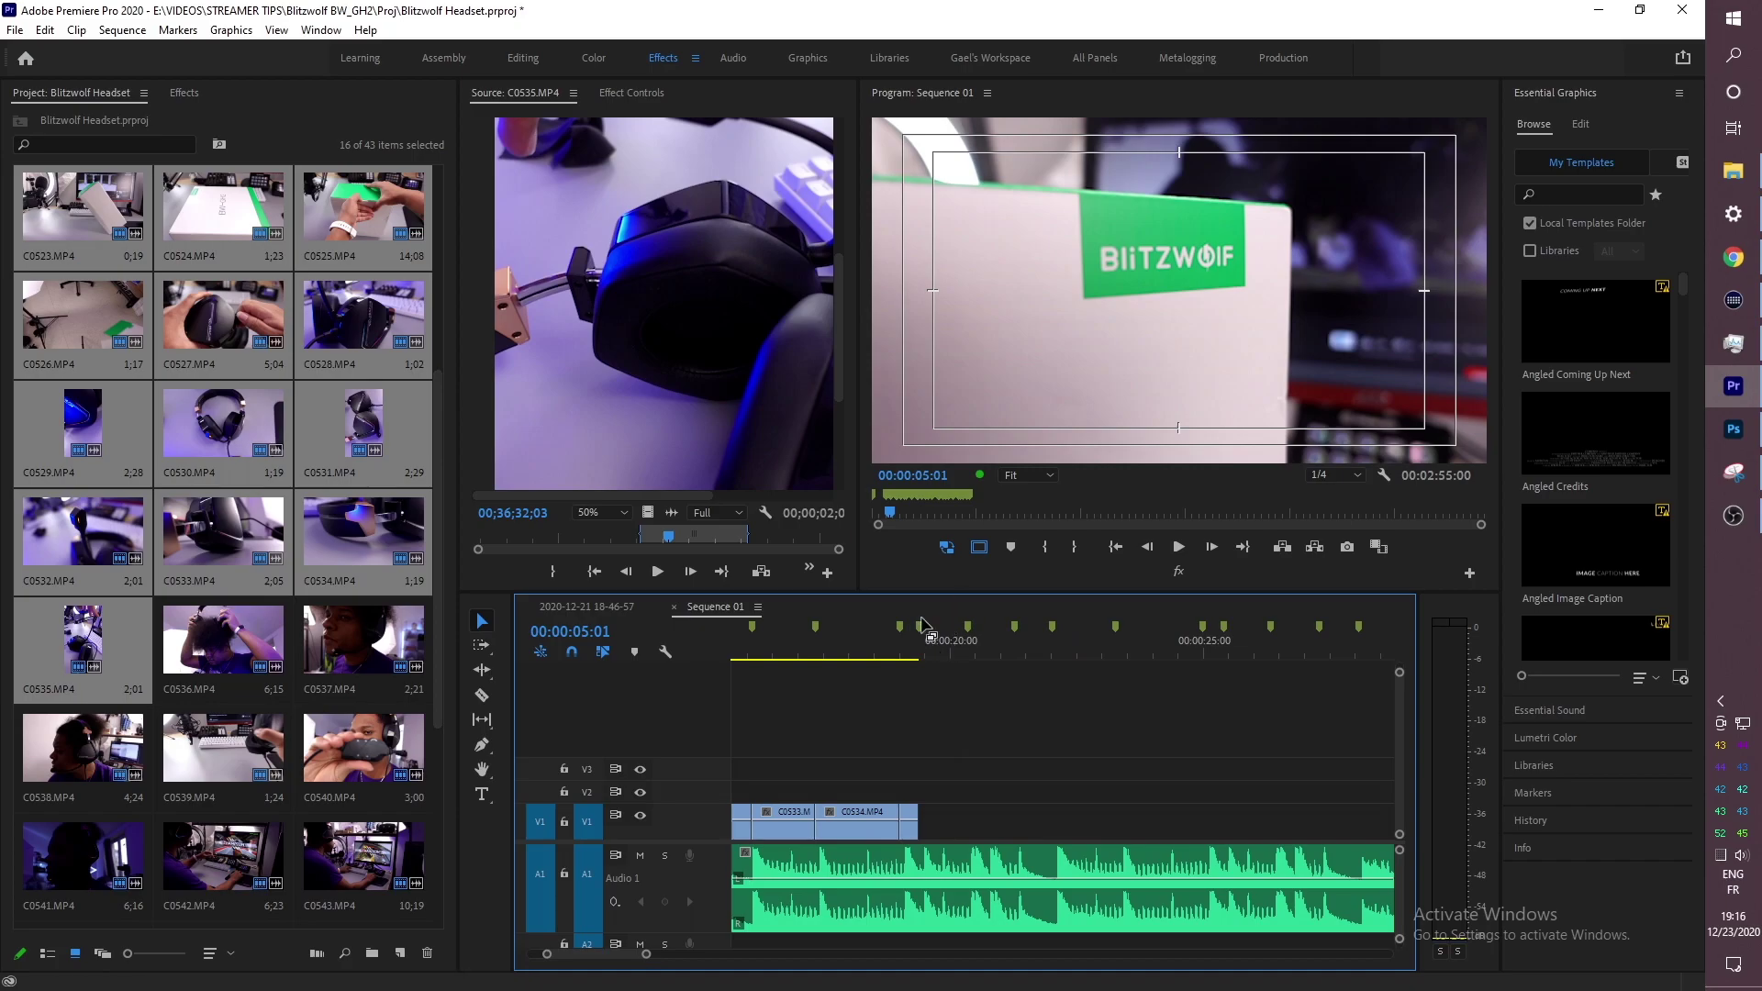
Step: Play the edited sequence from its start through the last placed clip and save the project
click(776, 652)
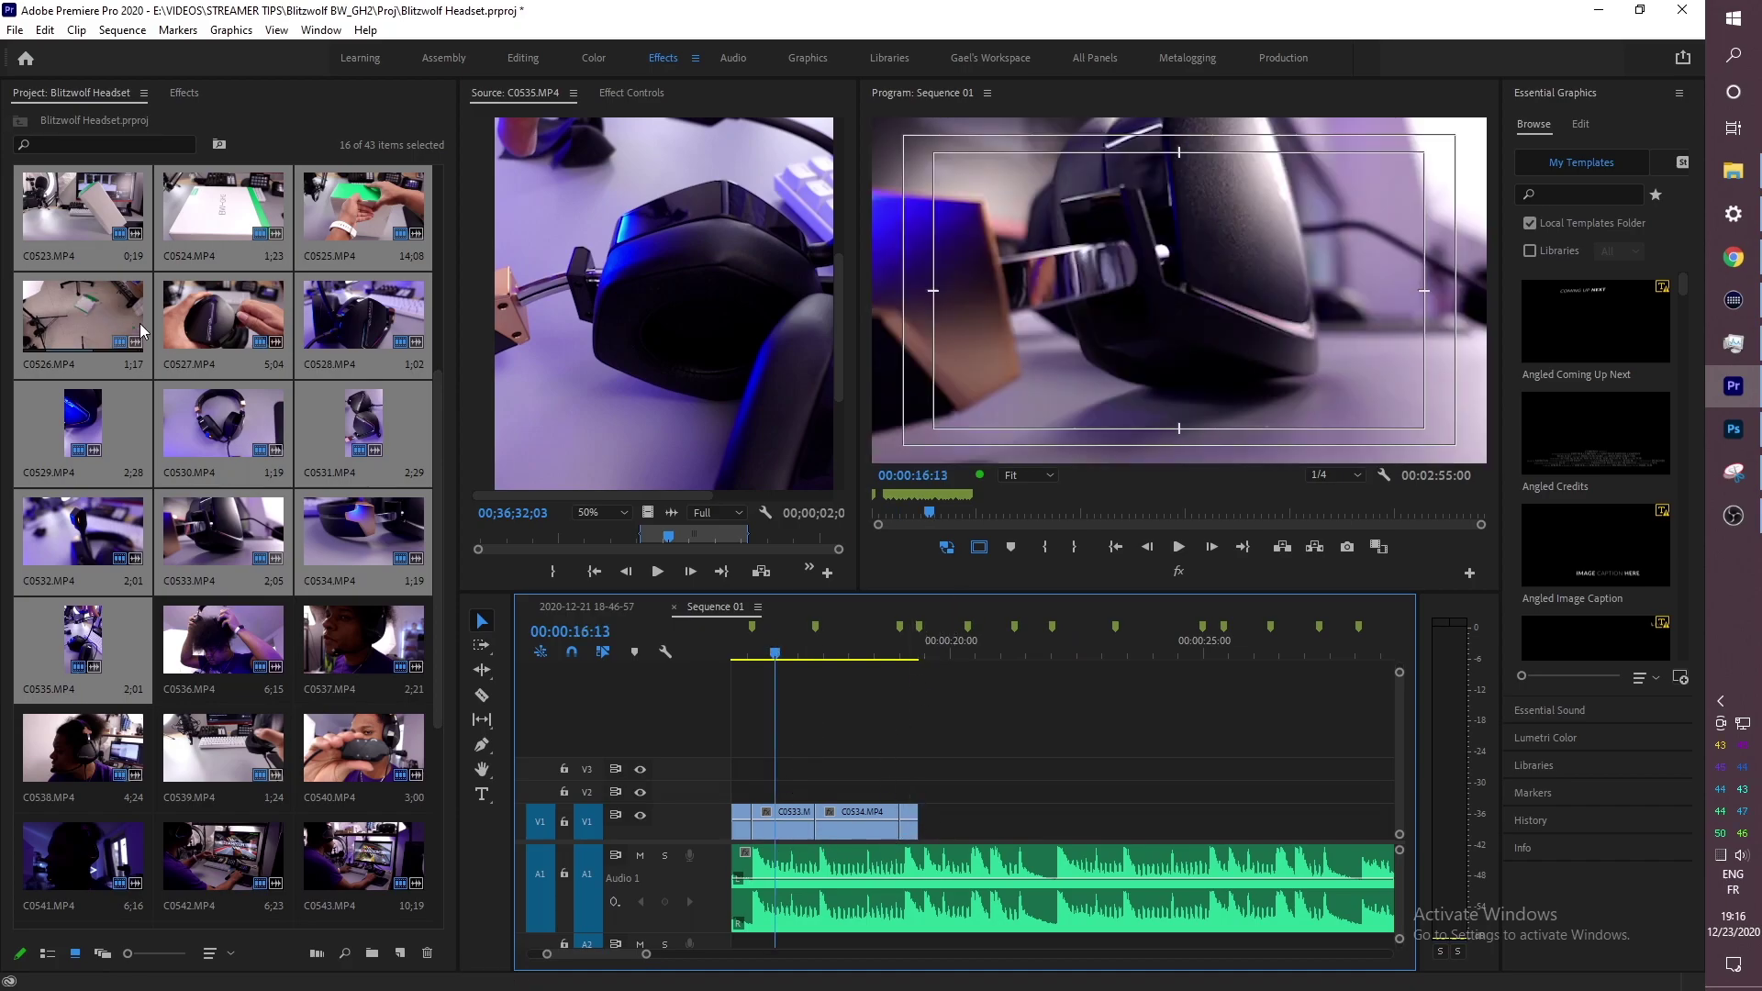
key(Home)
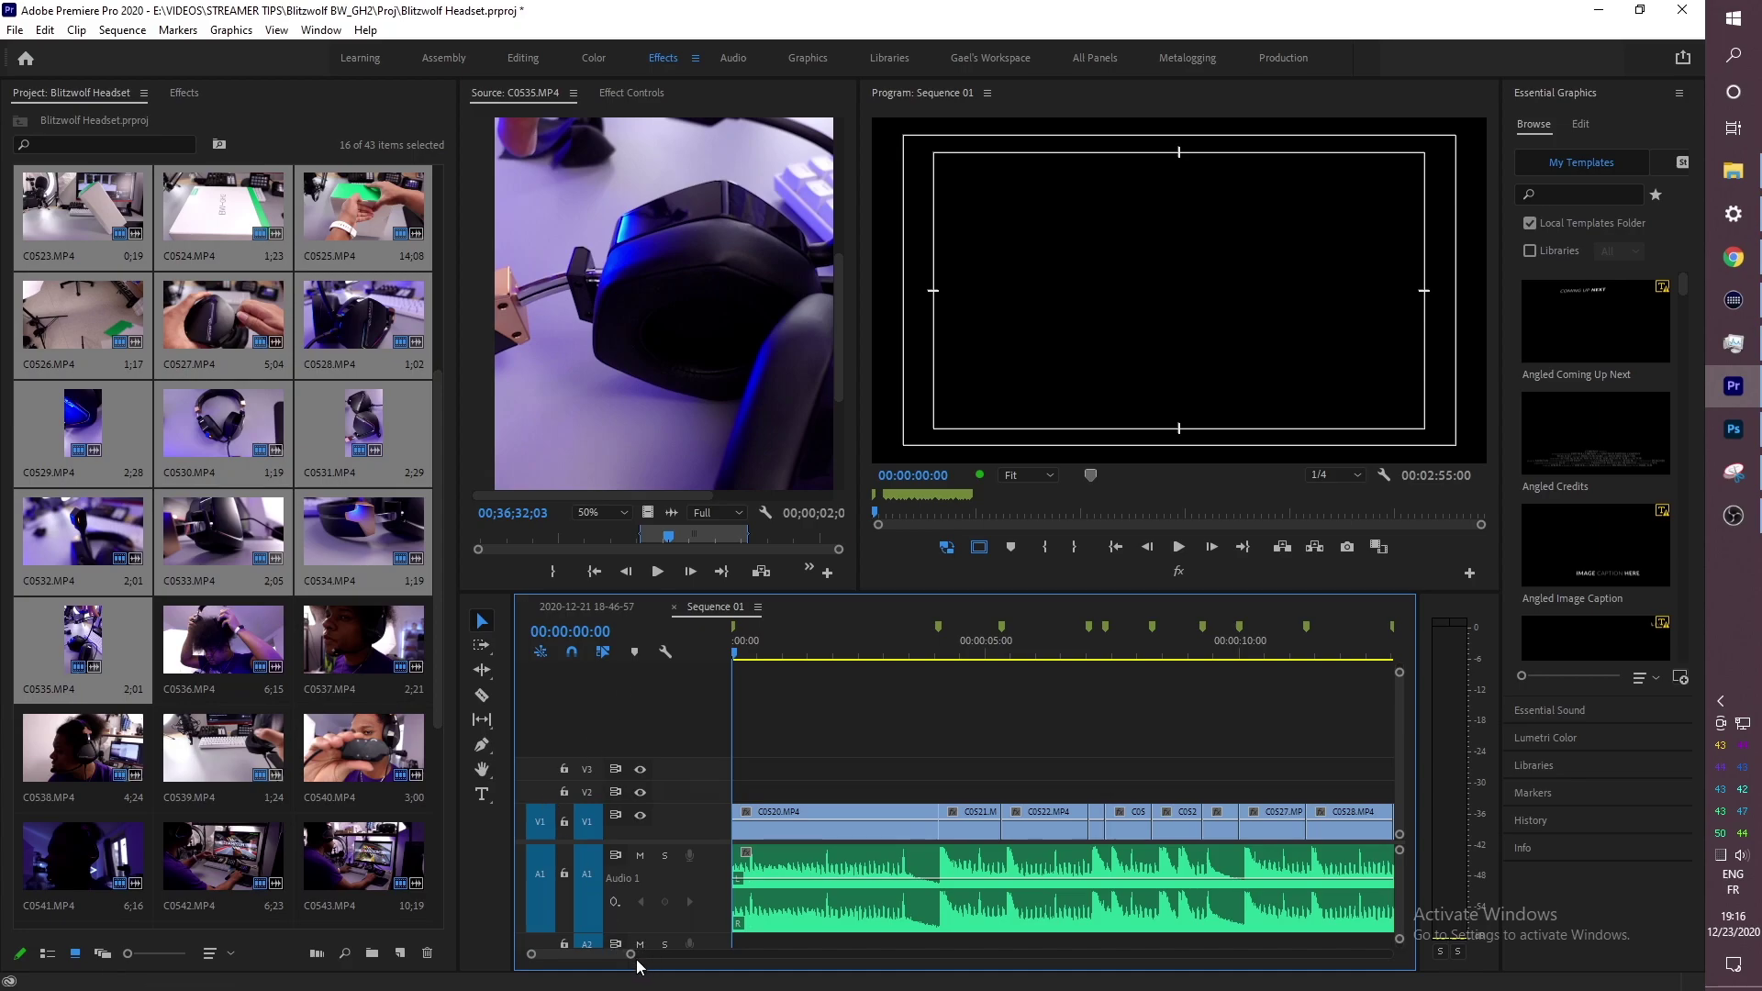
drag(634, 958, 761, 957)
key(space)
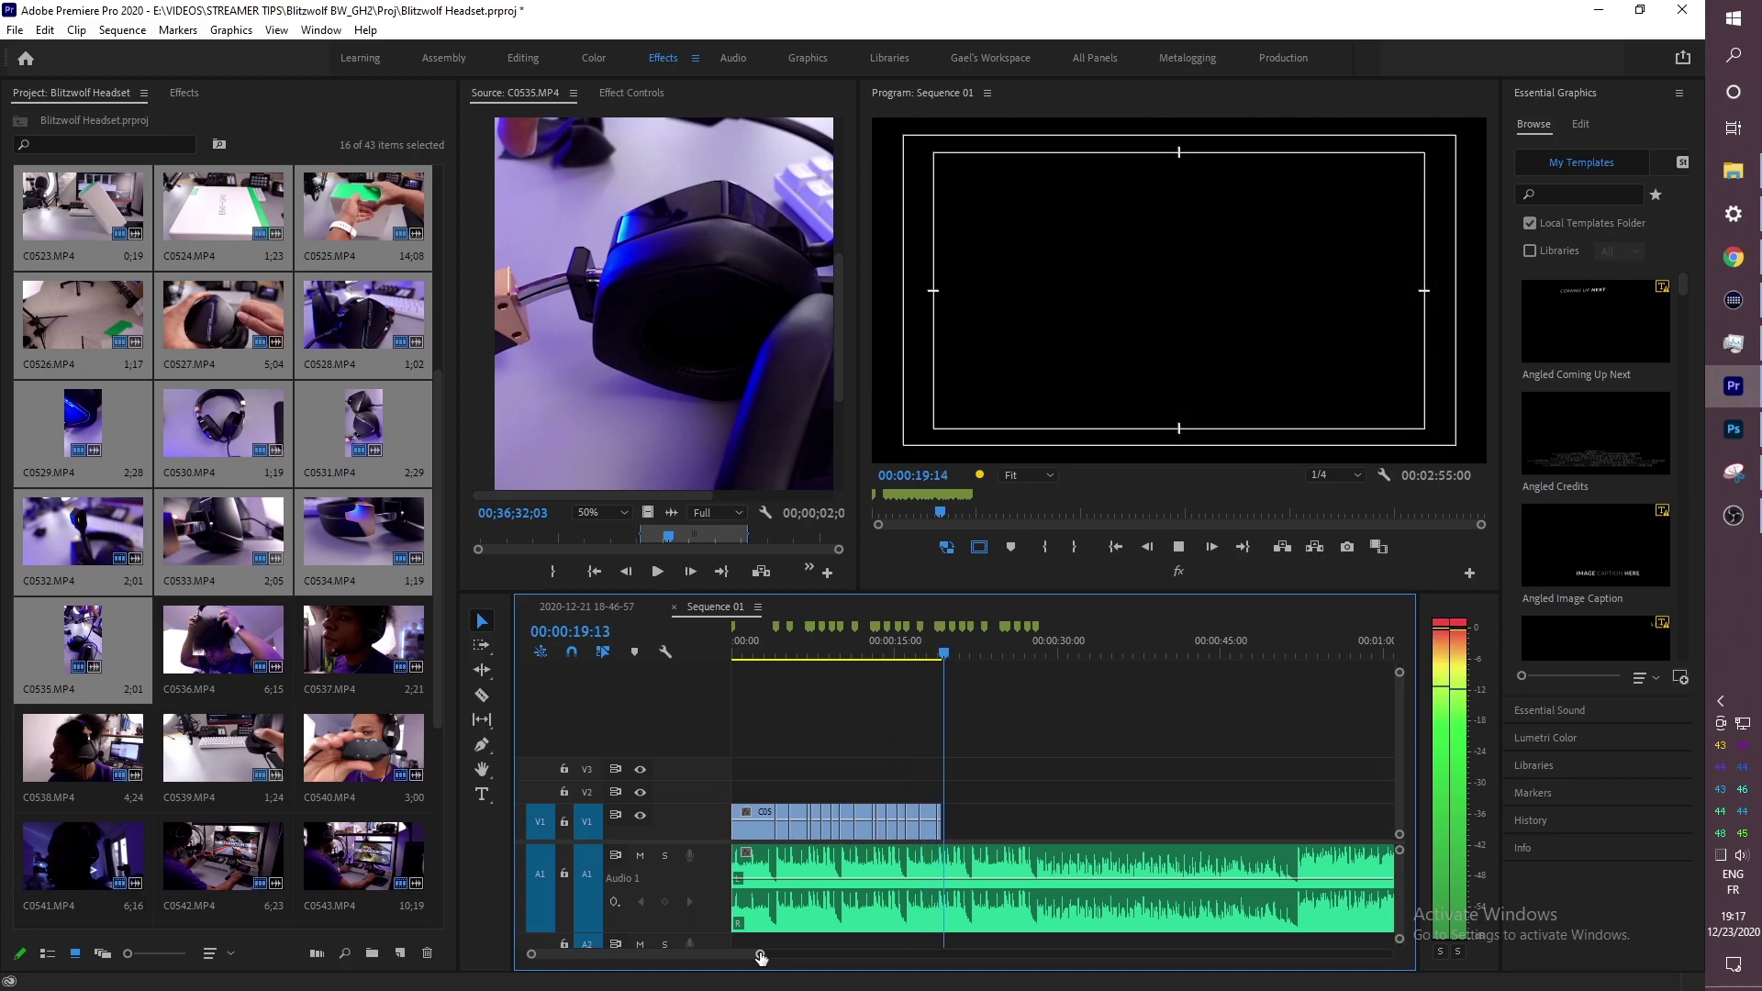
key(space)
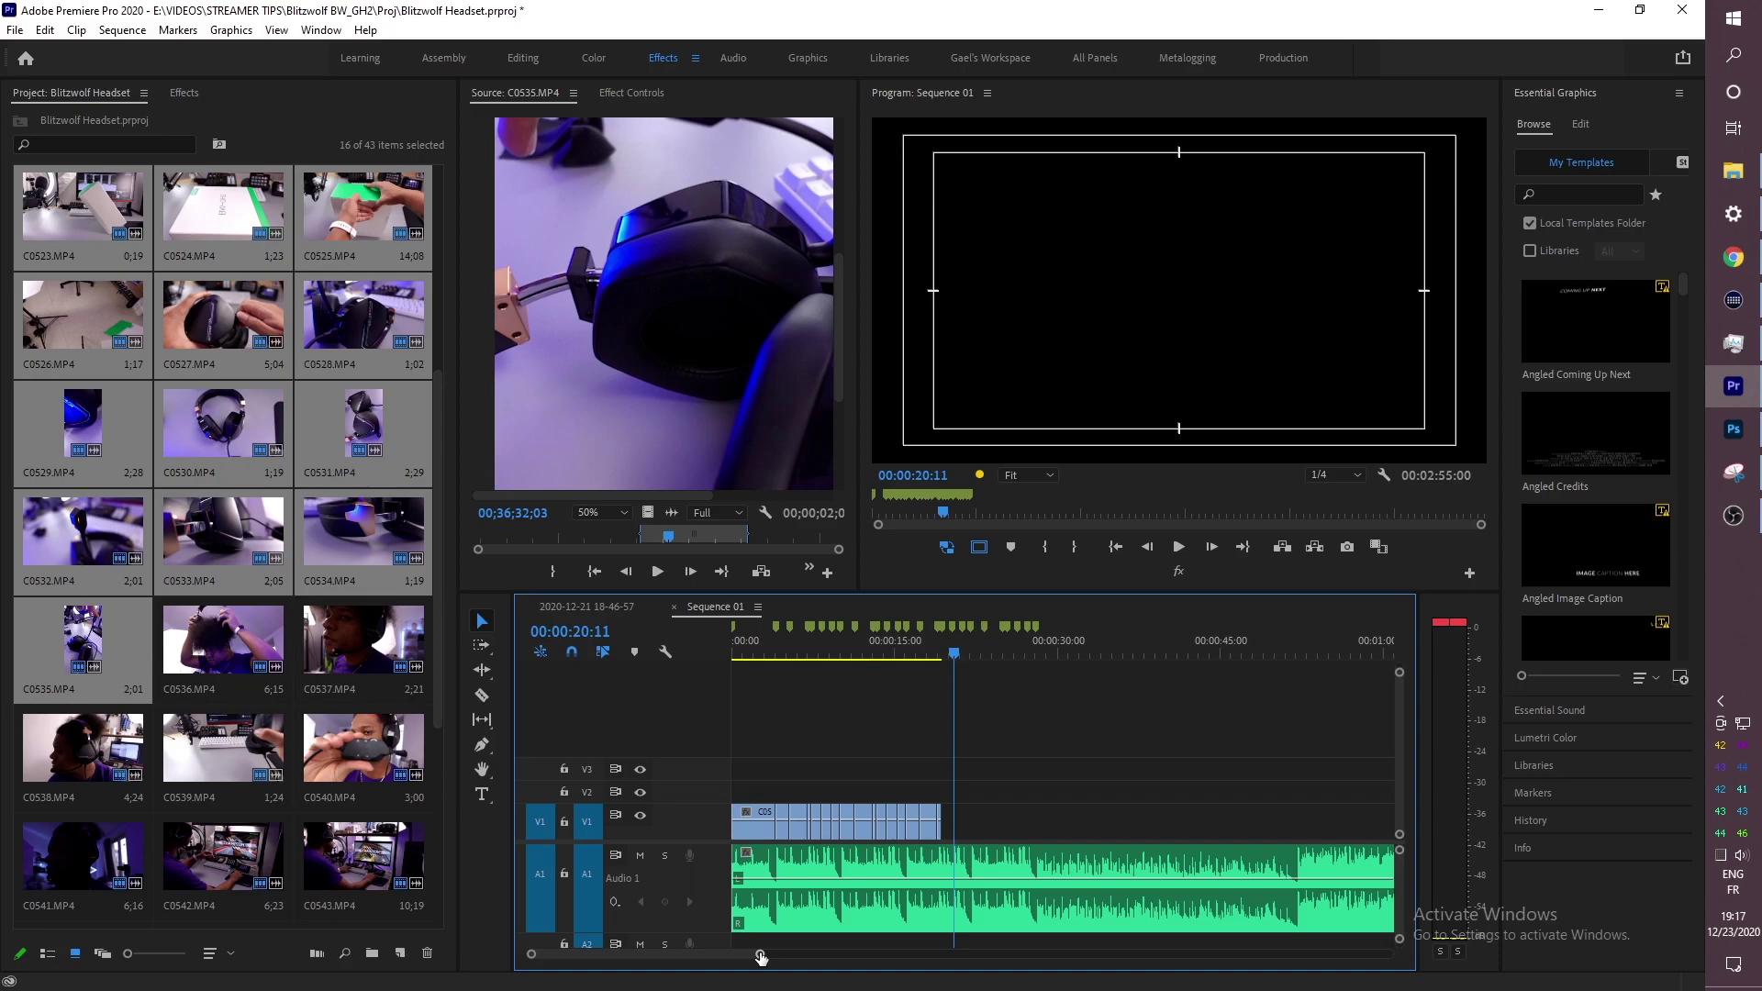
key(ctrl+s)
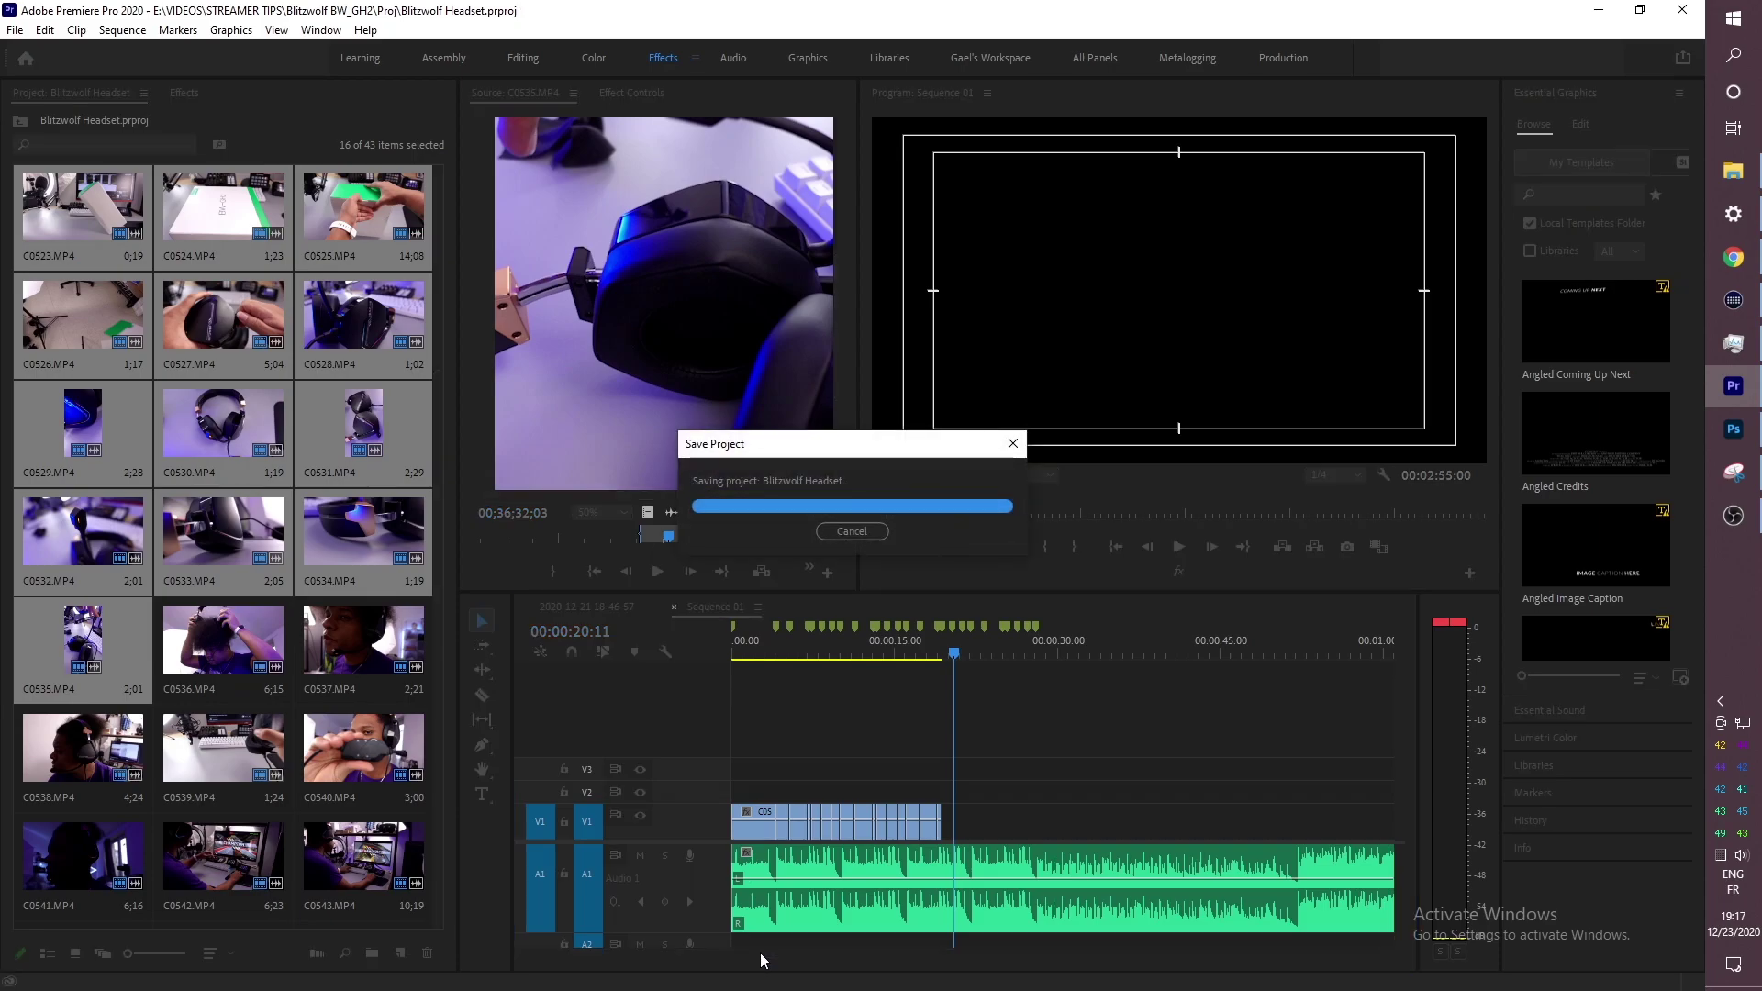